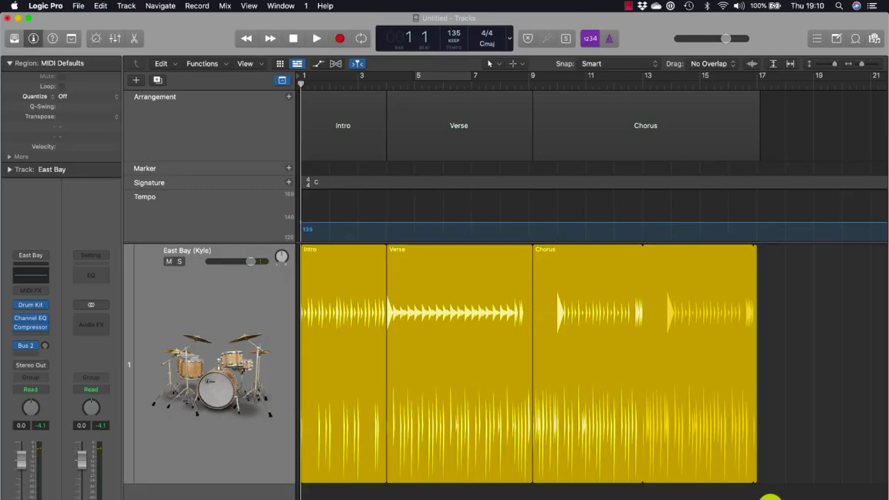
key("super+alt+2")
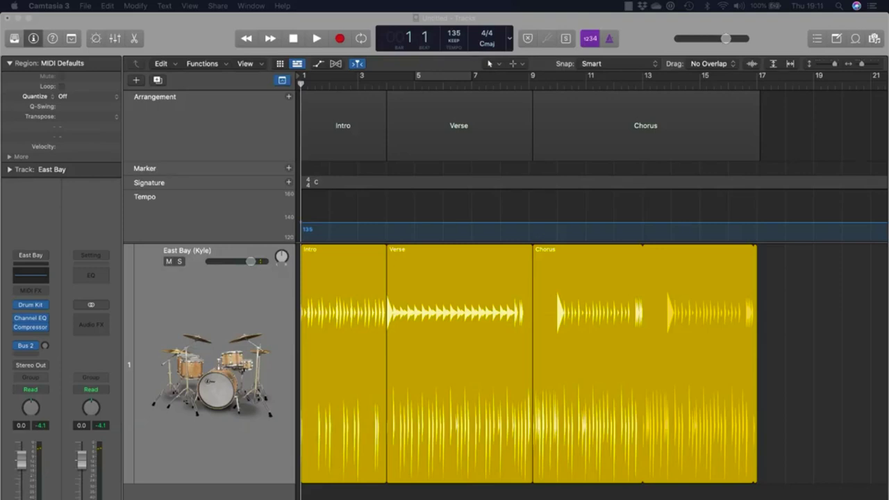
left_click(176, 57)
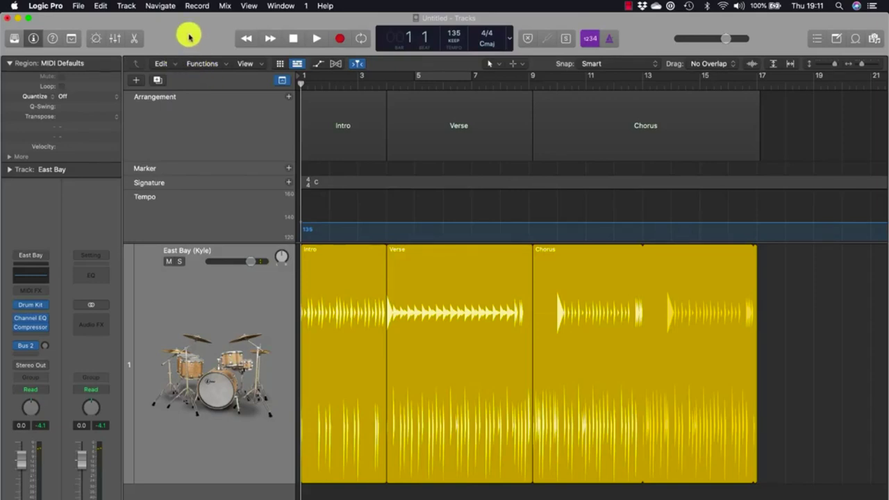
Toggle the Smart Controls repeatedly and leave them open for the East Bay drum track
left_click(96, 40)
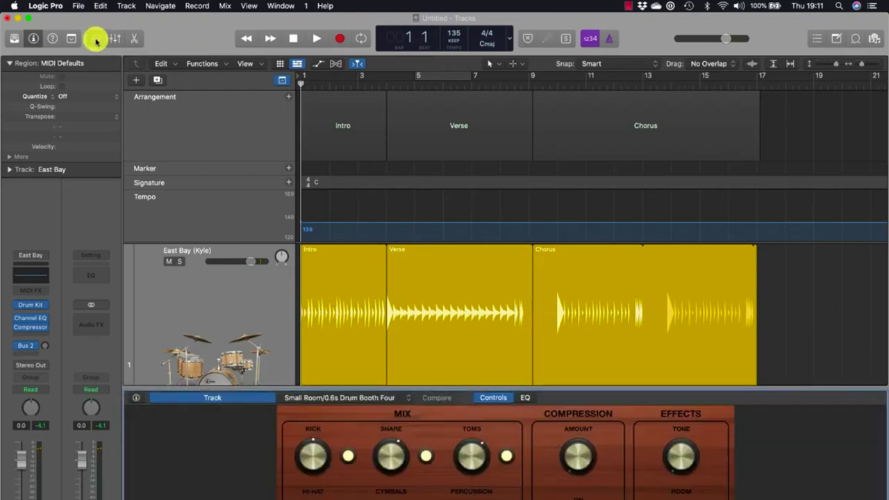
left_click(96, 40)
left_click(97, 39)
left_click(96, 39)
left_click(96, 40)
left_click(96, 40)
left_click(97, 39)
left_click(97, 39)
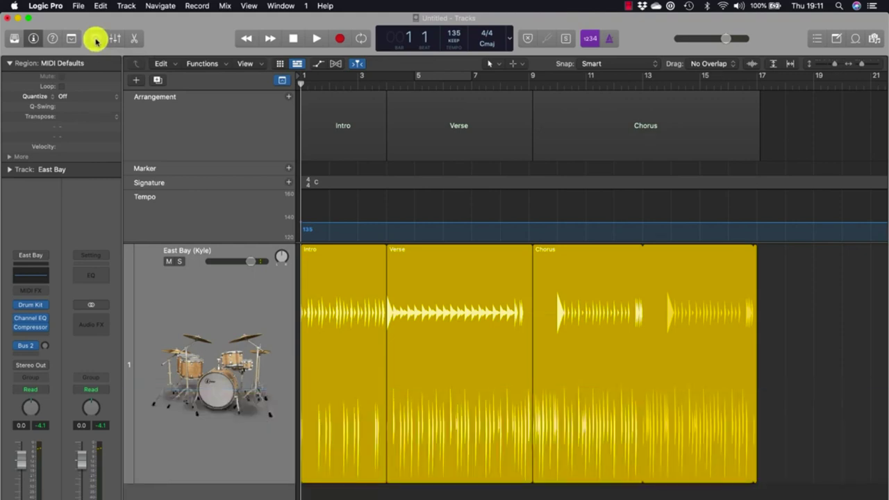
left_click(97, 39)
left_click(96, 40)
left_click(97, 39)
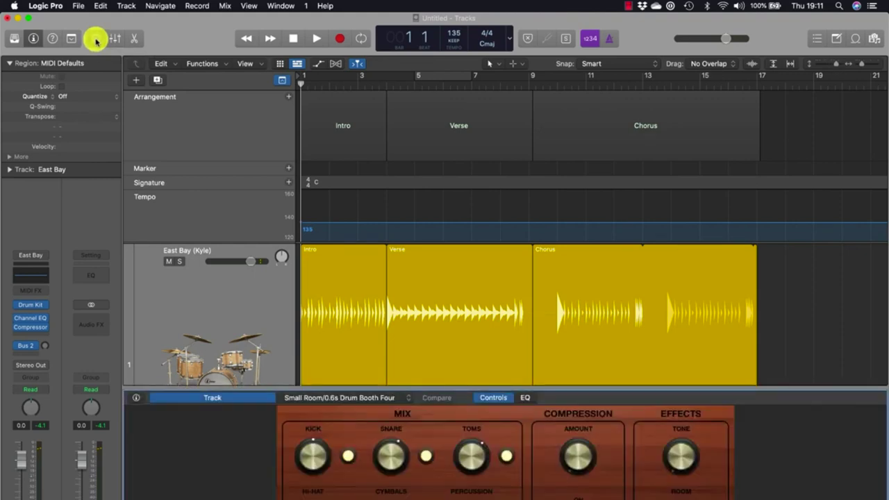
left_click(97, 40)
left_click(97, 40)
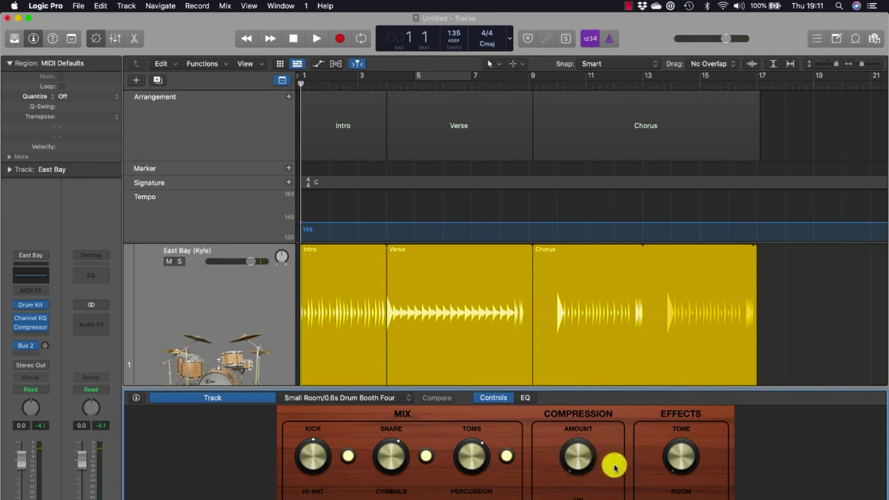
Loop the Intro section and switch the snare, kick and toms off and on while it plays
left_click(427, 457)
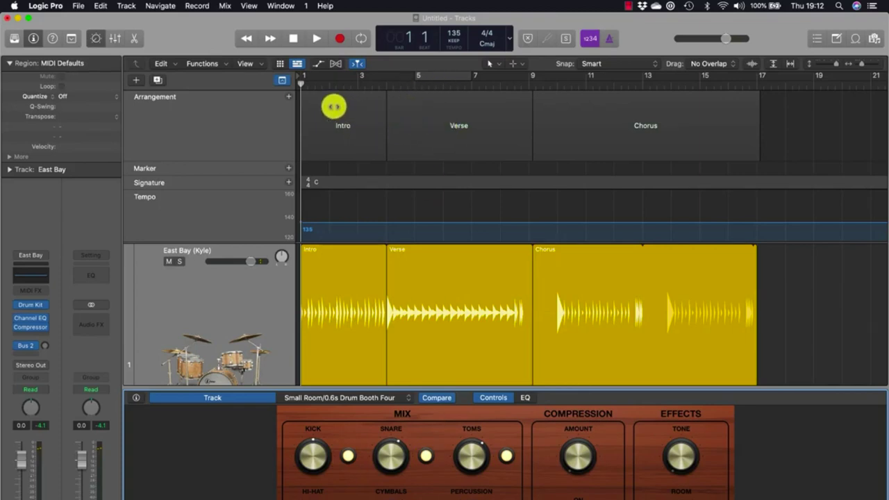
left_click_drag(334, 106, 333, 79)
key("space")
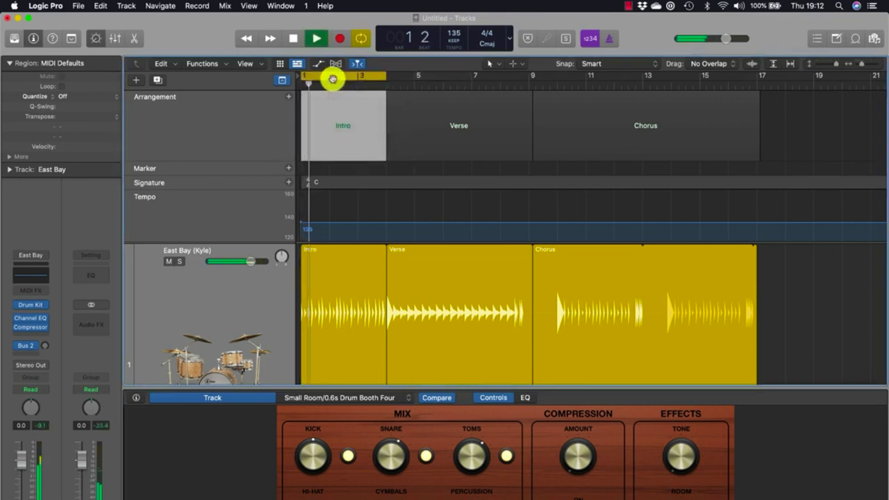
left_click(426, 458)
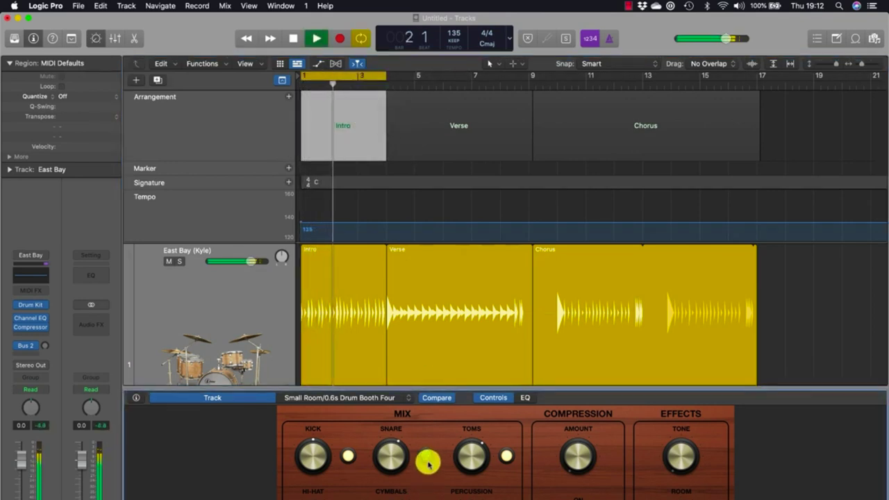
left_click(348, 455)
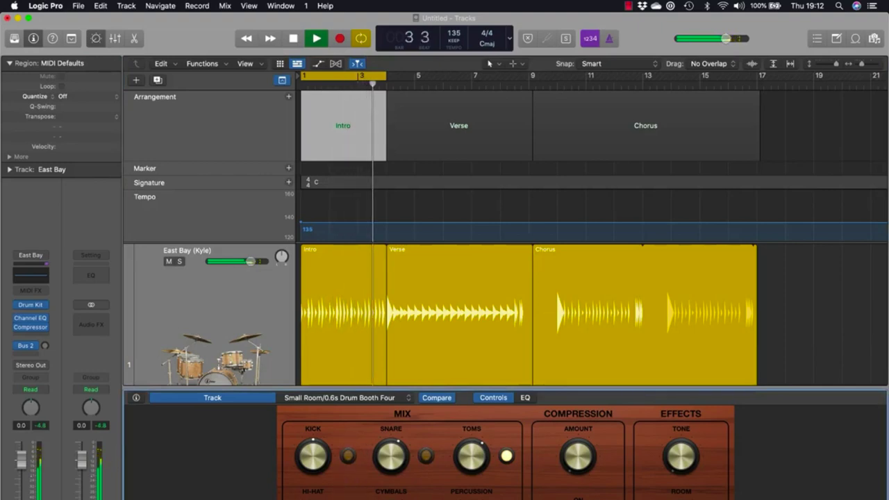
left_click(506, 456)
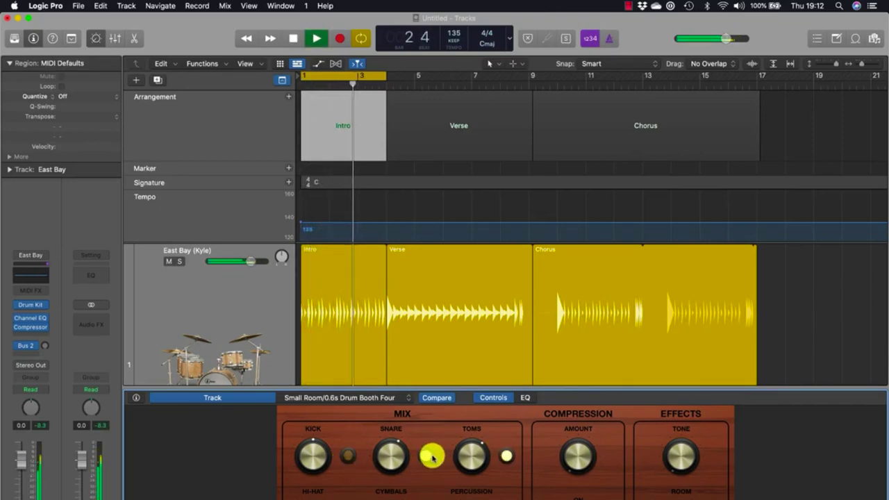
Move the cycle range to the Verse section, switch the kick back on, and restart playback from the verse
mouse_move(463, 262)
left_mouse_down()
mouse_move(454, 272)
mouse_move(449, 80)
mouse_move(444, 101)
left_mouse_up()
left_click(445, 101)
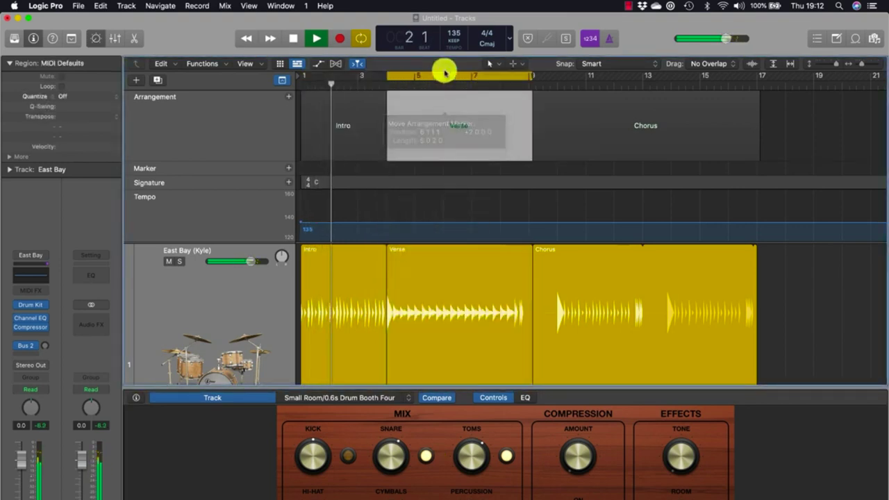
left_click(347, 455)
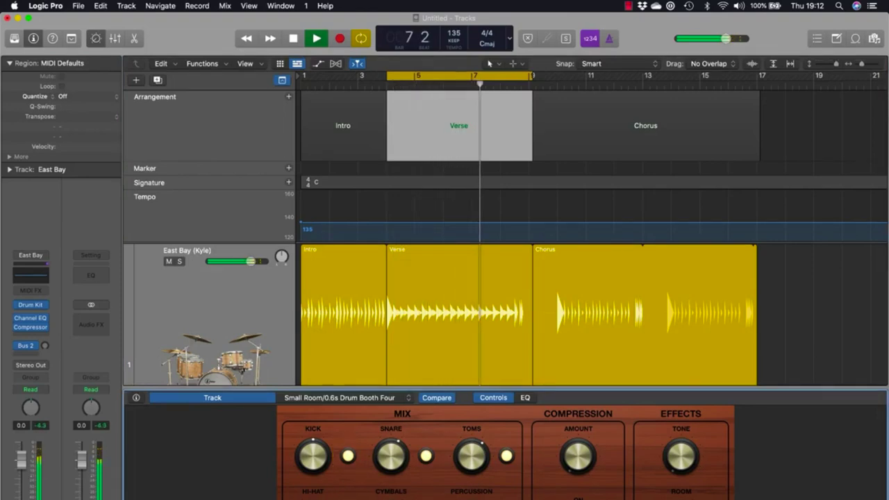
key("space")
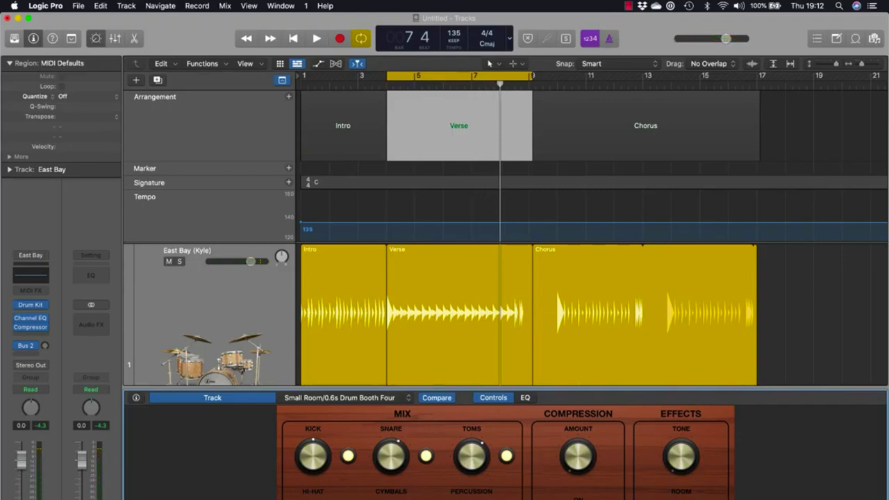
key("space")
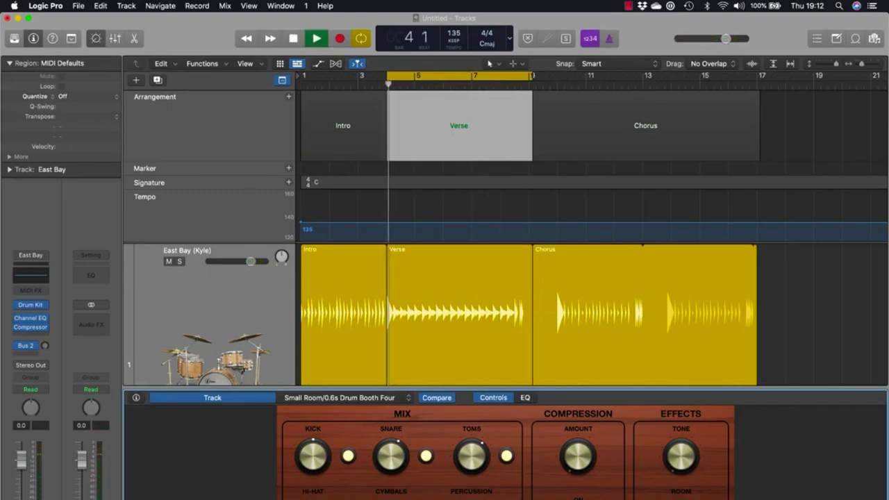
Raise the snare level slightly and turn up the Tone effect in the Smart Controls
mouse_move(384, 460)
left_mouse_down()
mouse_move(388, 412)
mouse_move(366, 498)
mouse_move(370, 450)
left_mouse_up()
left_click(687, 453)
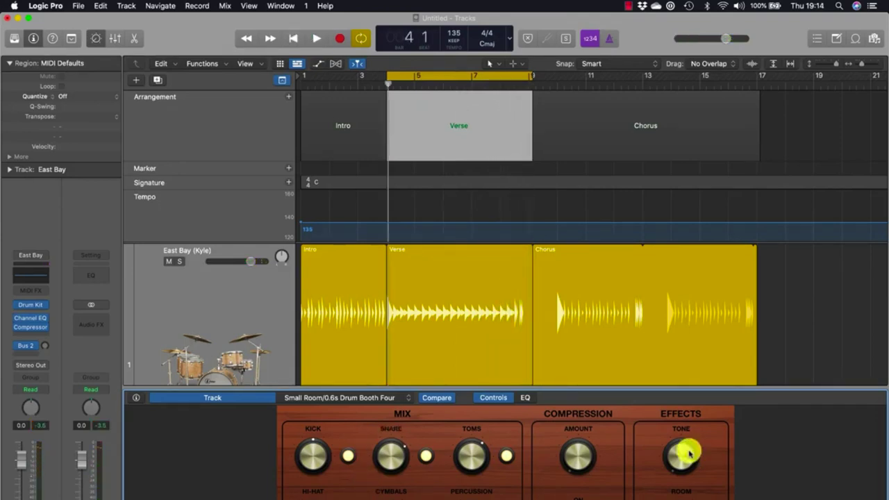
left_click_drag(689, 453, 679, 438)
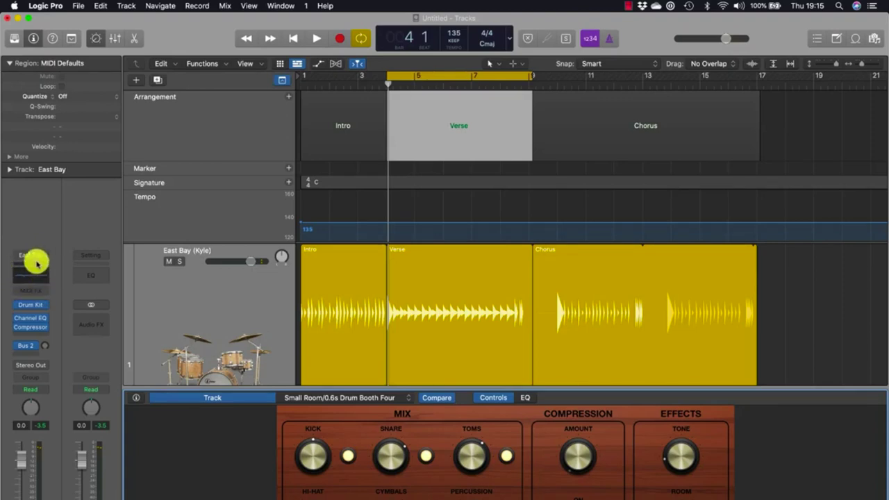
Open the track's Channel EQ, move its window aside, and turn the Tone effect back down while auditioning the verse
left_click(31, 319)
left_click_drag(576, 153, 325, 56)
left_click_drag(680, 460, 667, 483)
key("space")
key("space")
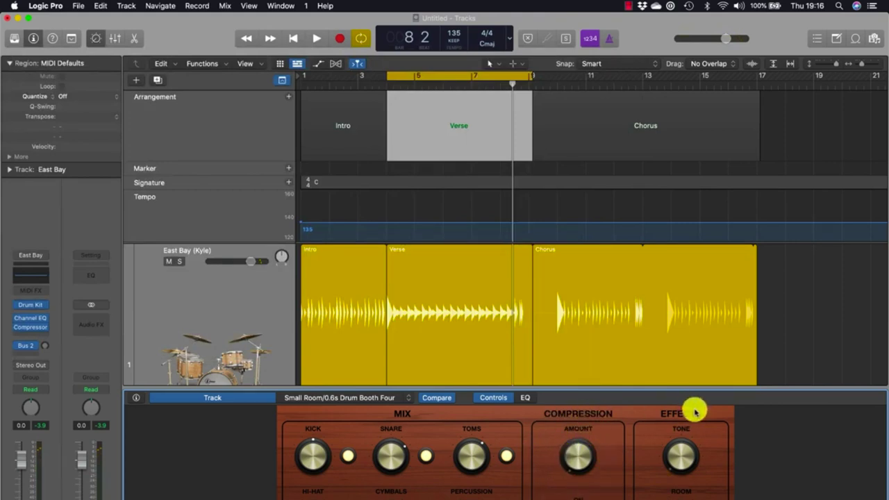
Open the track's Compressor, move its window aside, and try the Compression Amount control during playback, returning it to 0%
left_click(30, 326)
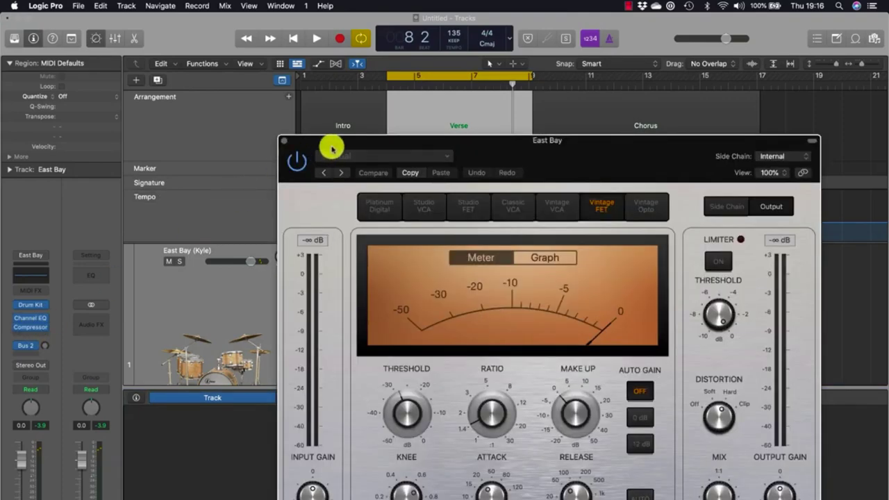
left_click_drag(329, 139, 13, 77)
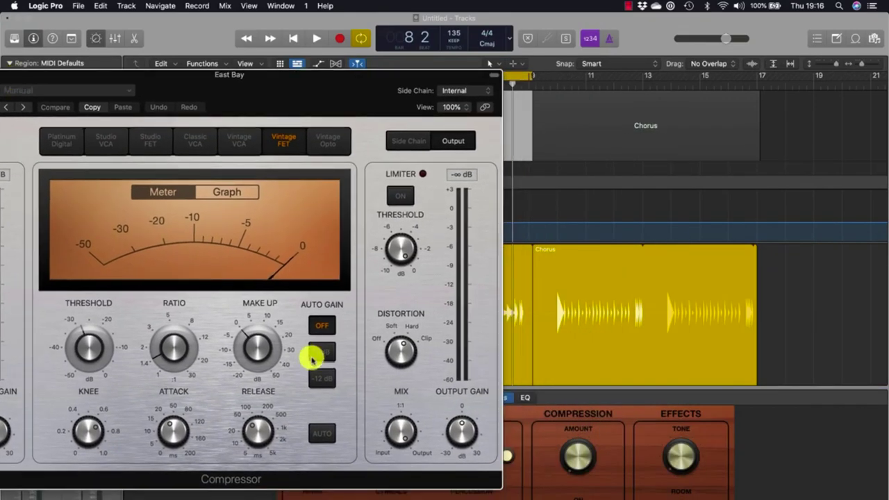
key("space")
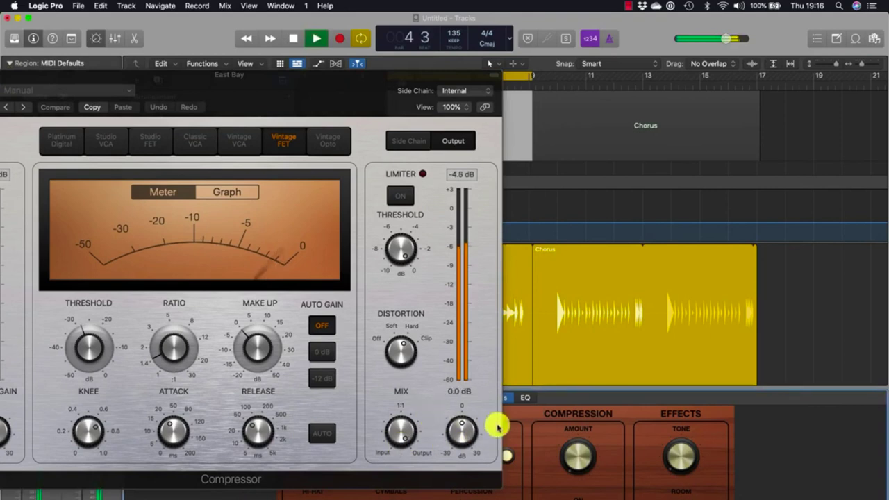
mouse_move(566, 459)
left_mouse_down()
mouse_move(568, 383)
mouse_move(556, 313)
mouse_move(561, 399)
mouse_move(552, 315)
mouse_move(554, 367)
mouse_move(571, 447)
left_mouse_up()
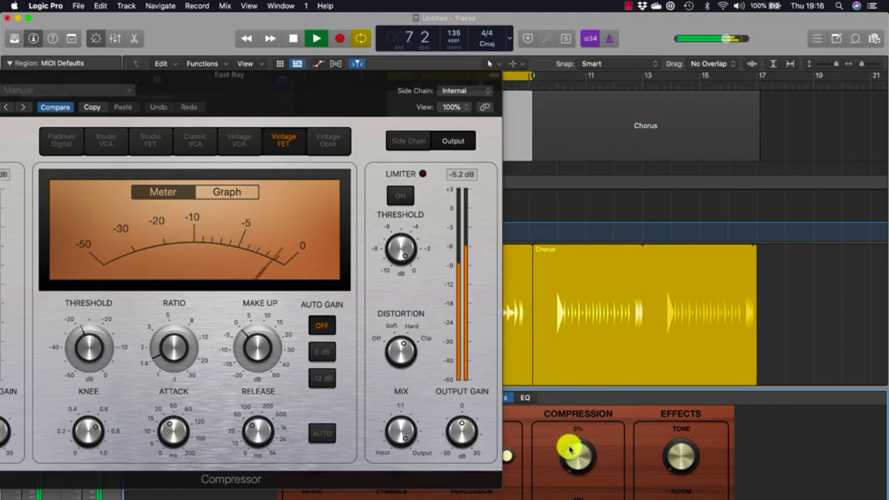
left_click(628, 6)
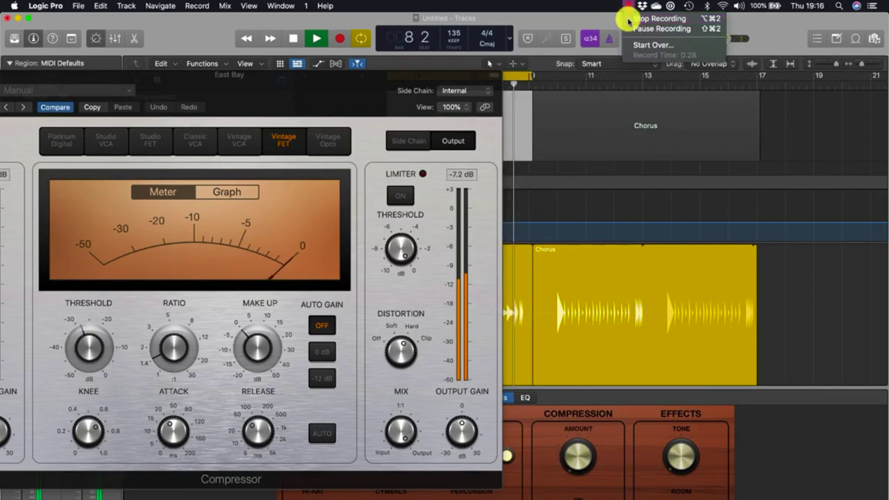
left_click(656, 28)
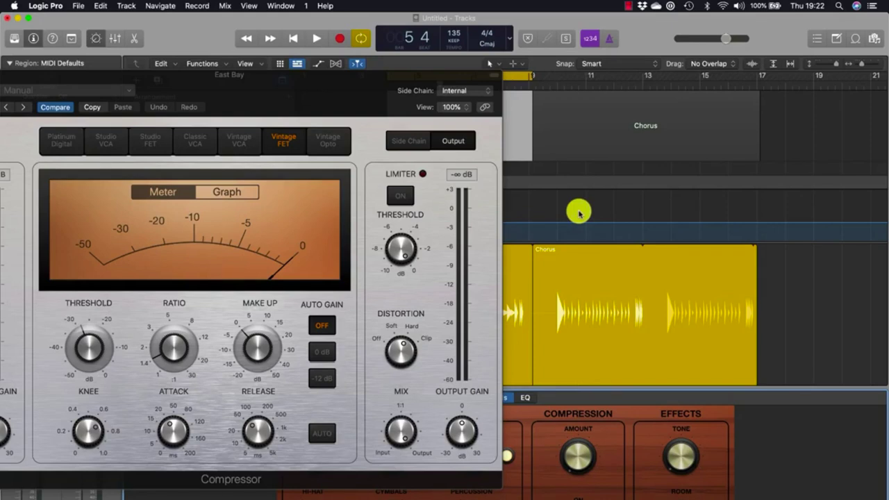
Close the Compressor and open the Drum Kit instrument to examine the snare's Tune, Dampen and Gain controls
left_click_drag(319, 81, 580, 125)
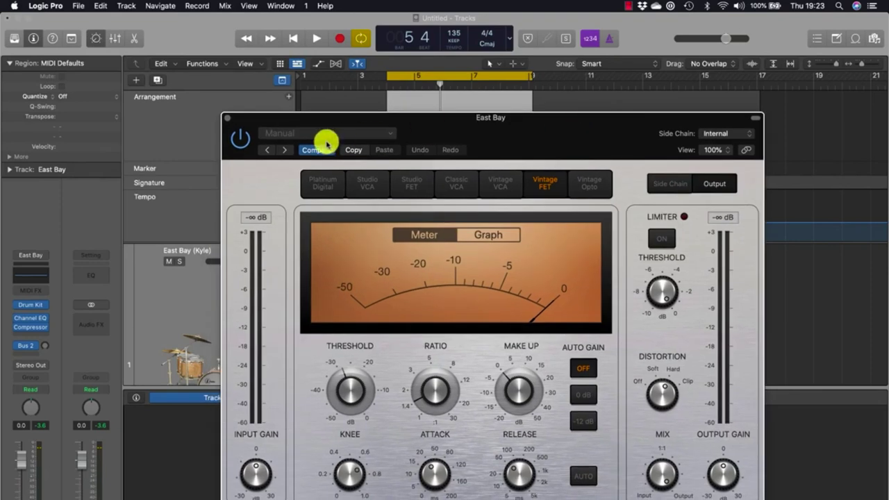
left_click(228, 118)
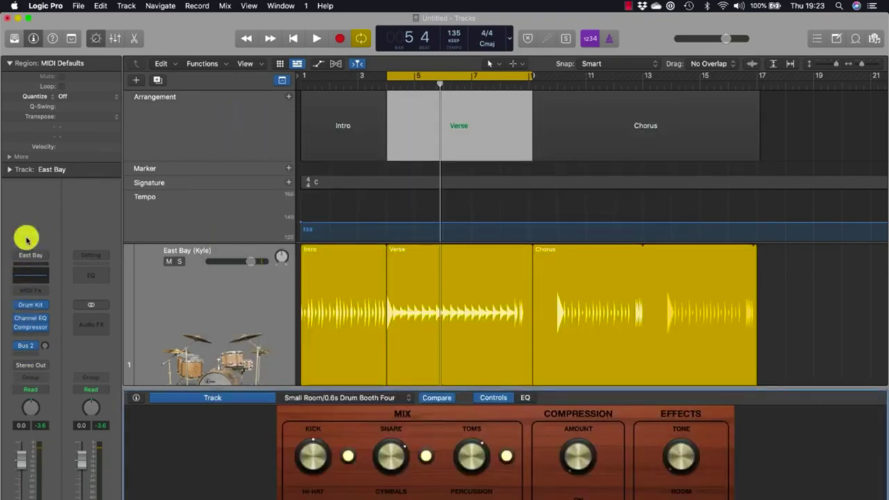
left_click(32, 305)
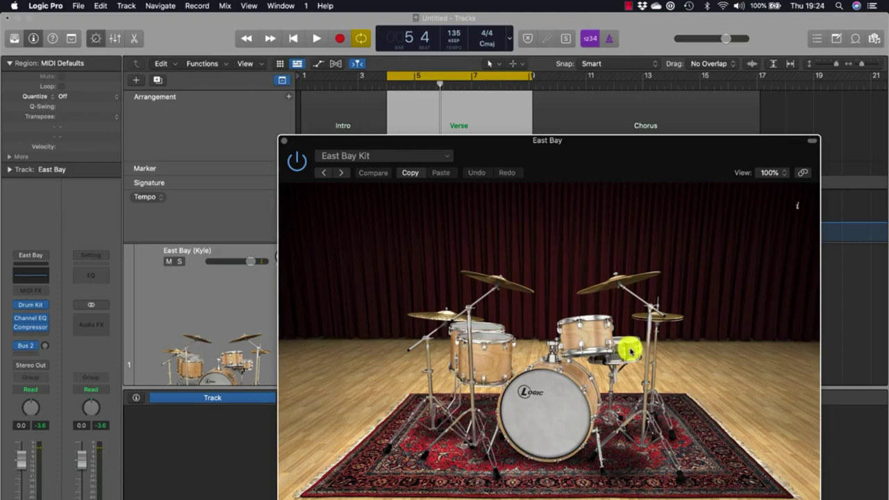
left_click(629, 351)
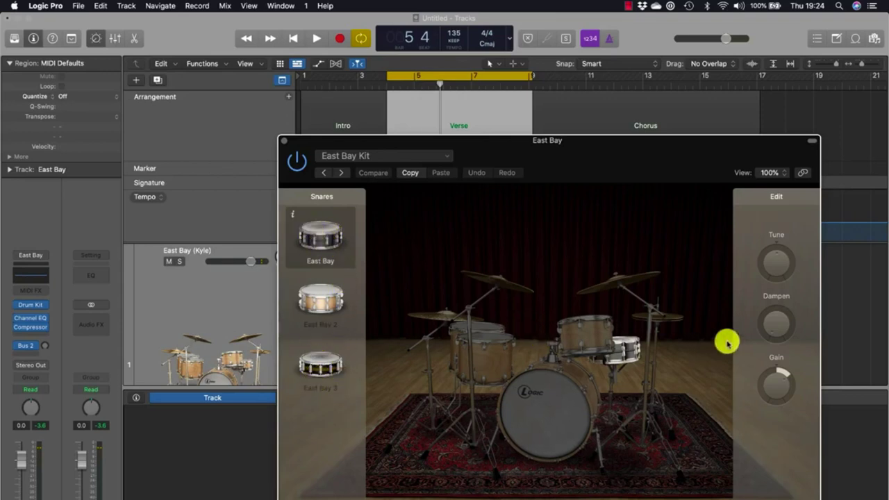
mouse_move(767, 253)
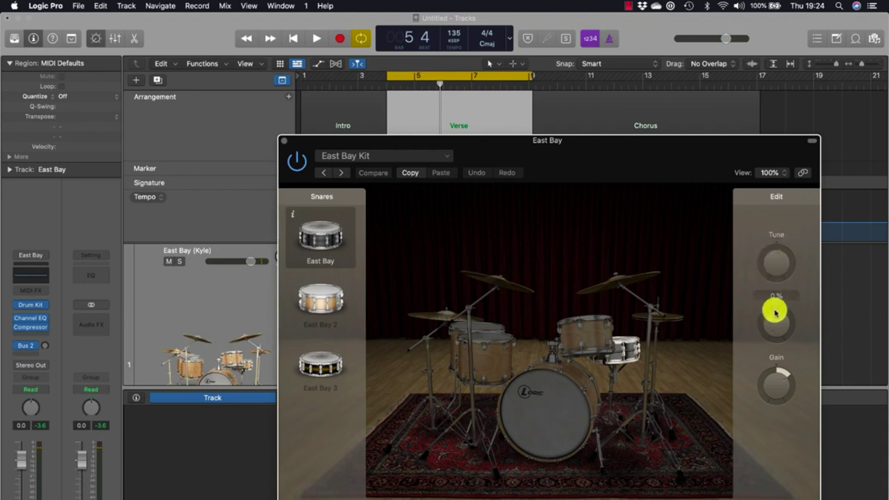
mouse_move(779, 375)
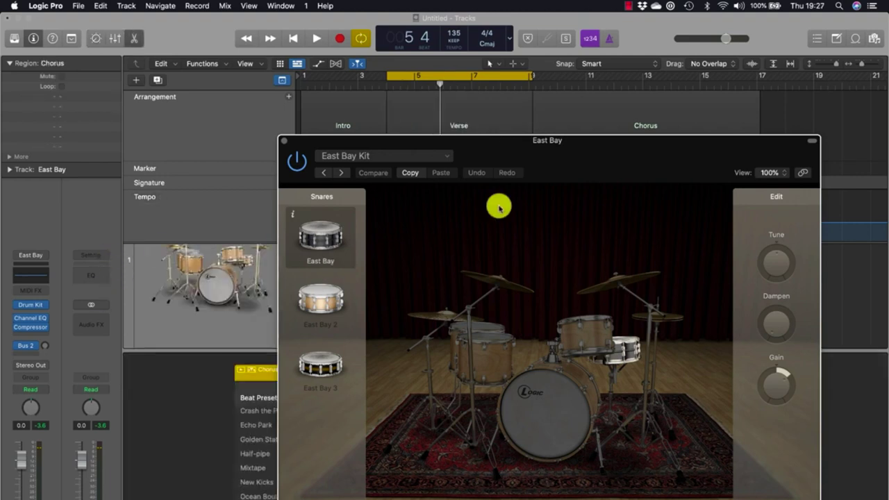
Show the Library and change the drum track's sound from East Bay to the East Bay+ kit
left_click(15, 39)
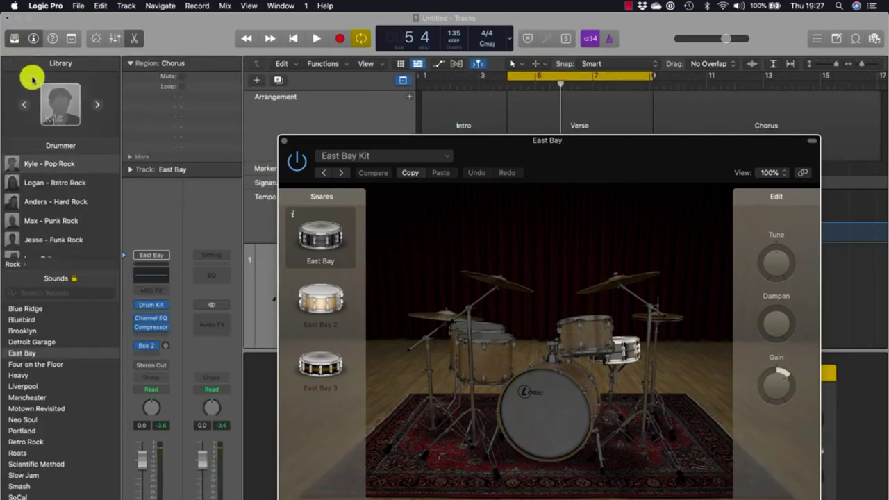
mouse_move(61, 174)
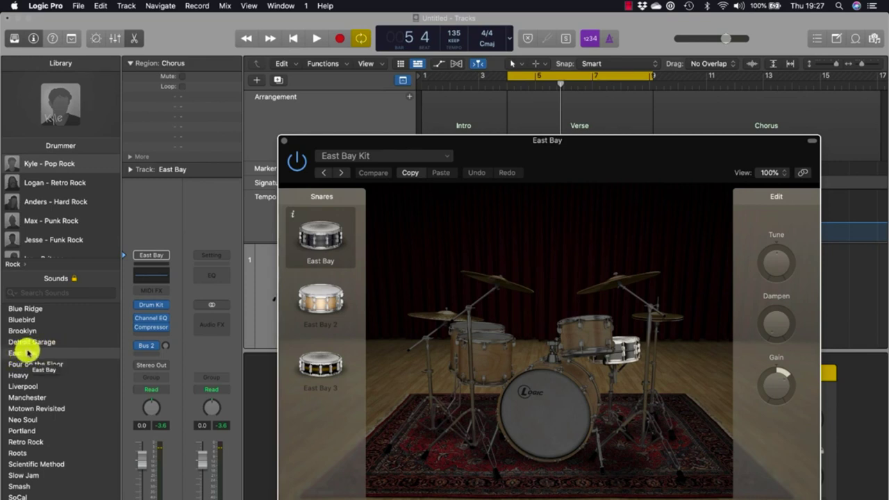
scroll(28, 353, "down", 1)
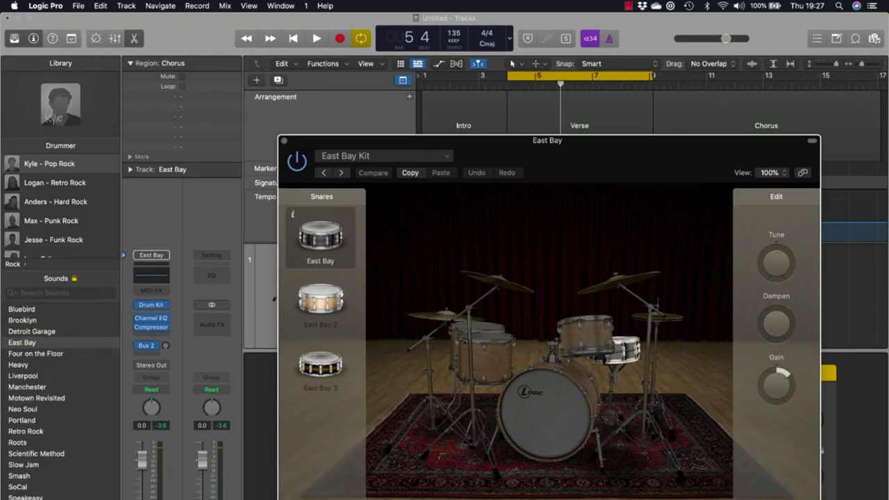
left_click(27, 343)
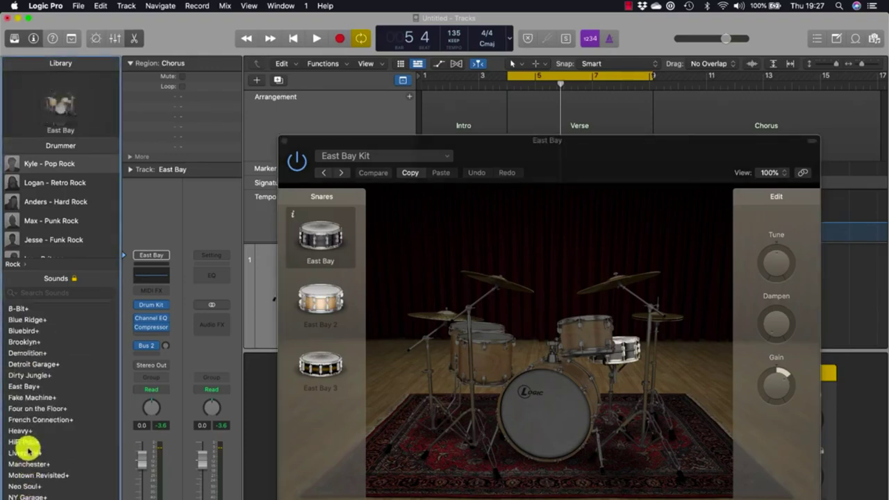
left_click(25, 387)
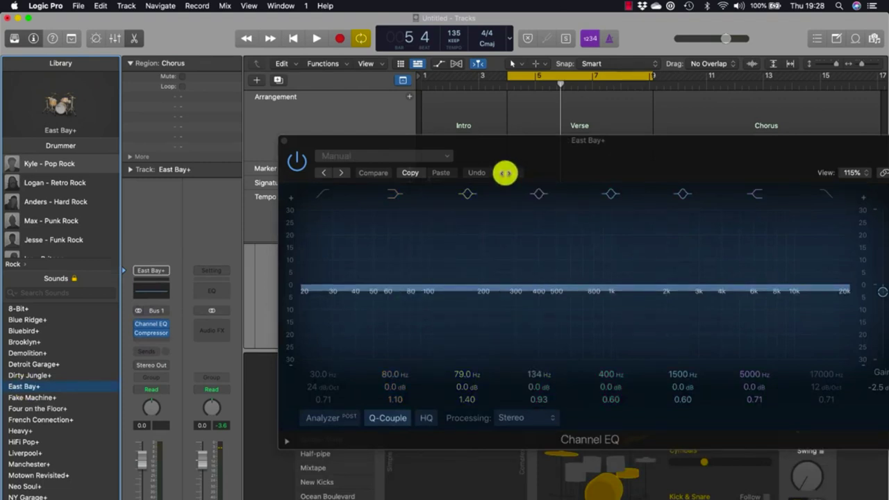
Close the Channel EQ, open the East Bay+ kit in Drum Kit Designer, and move its window until the whole kit shows
left_click(285, 142)
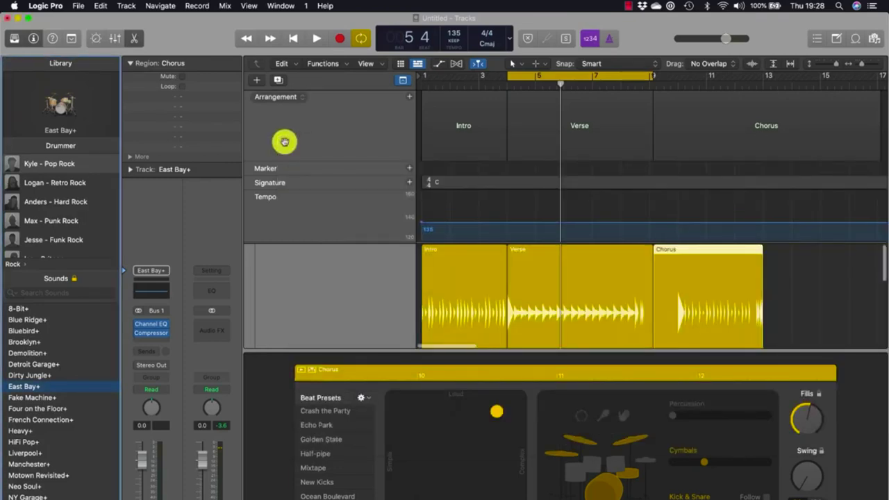
mouse_move(60, 100)
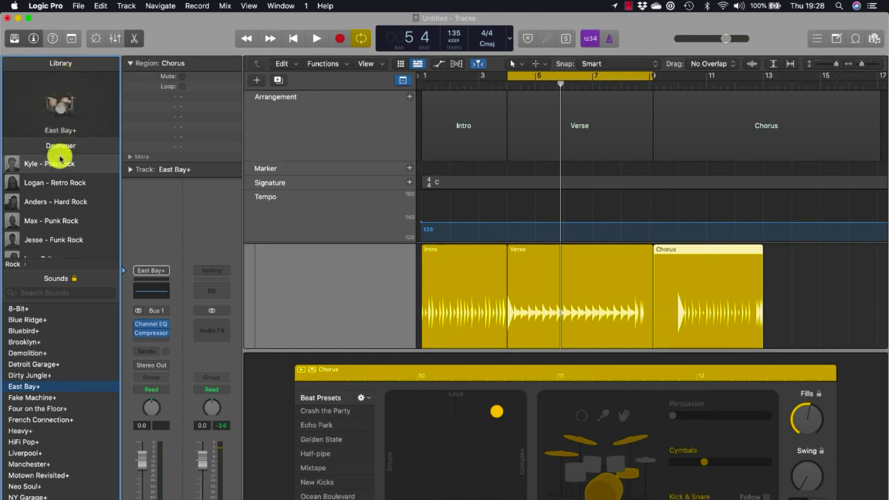
left_click(60, 105)
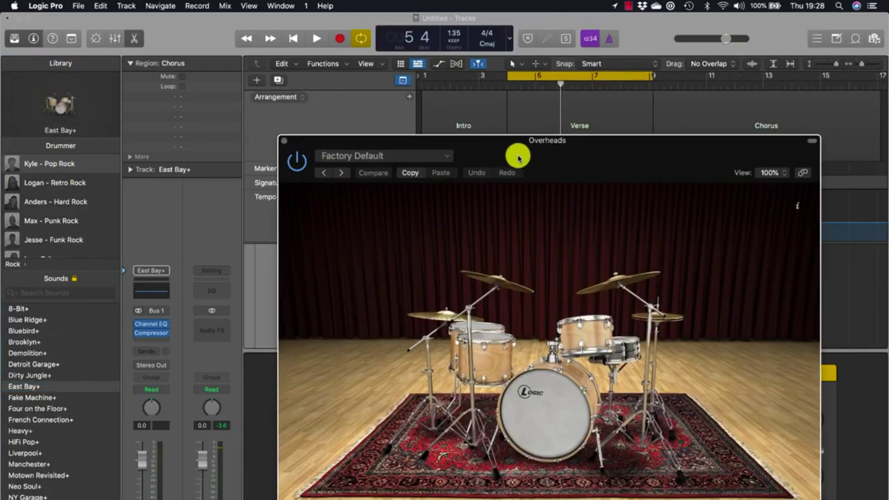
left_click_drag(519, 159, 511, 103)
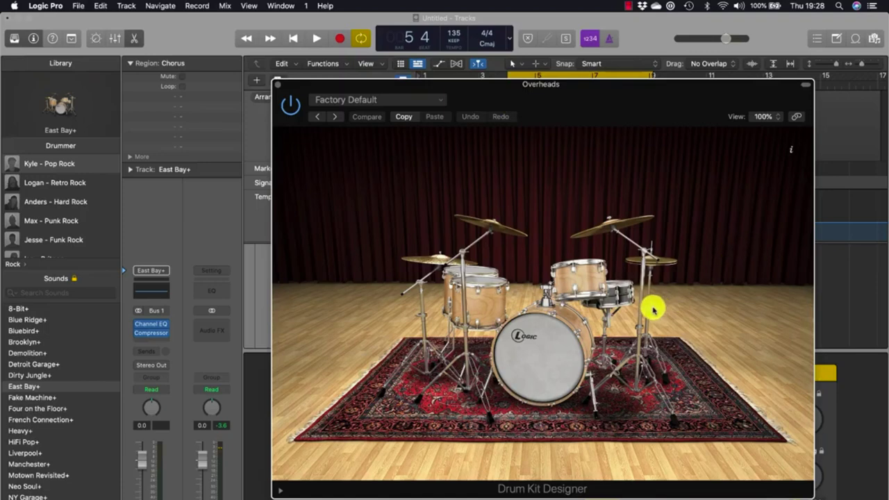
Select the snare in the kit, browse the available snares, and show the information for the Black Brass snare
left_click(618, 299)
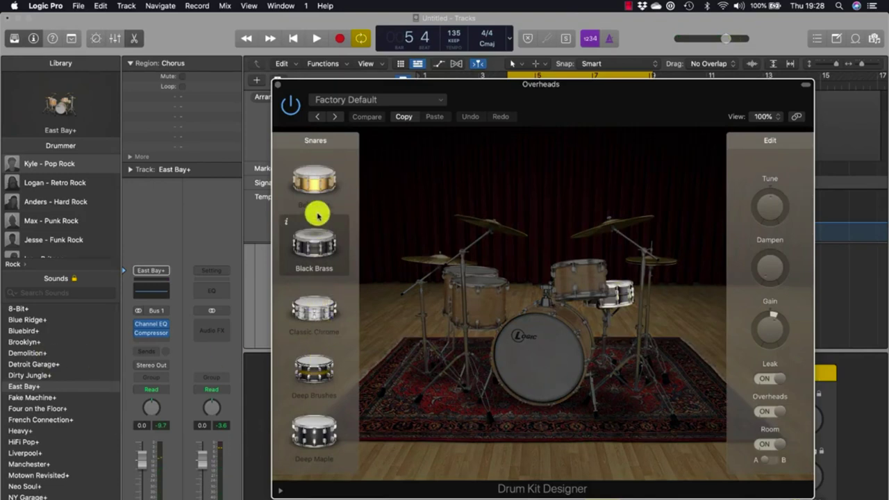
scroll(323, 340, "down", 1)
scroll(323, 341, "down", 6)
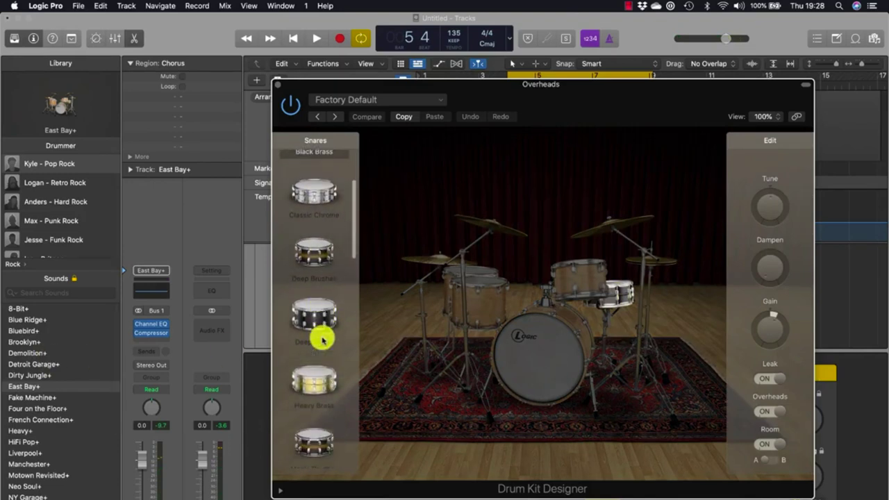
scroll(322, 339, "down", 12)
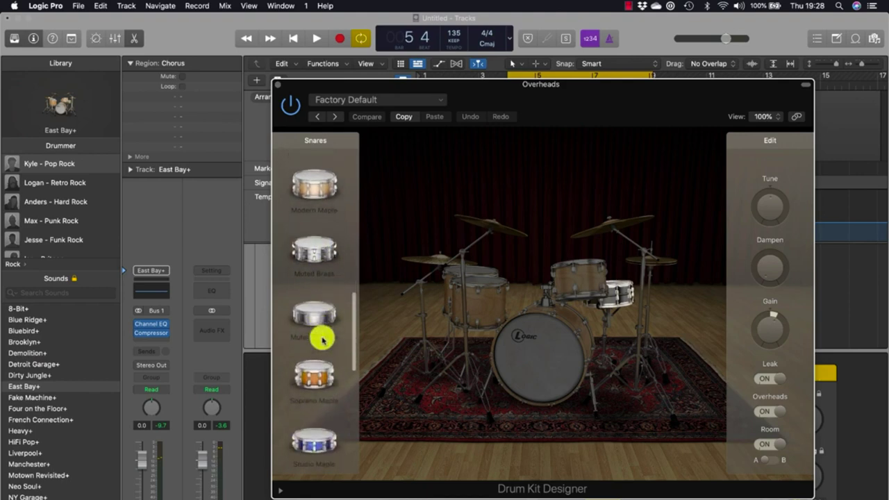
scroll(322, 340, "up", 15)
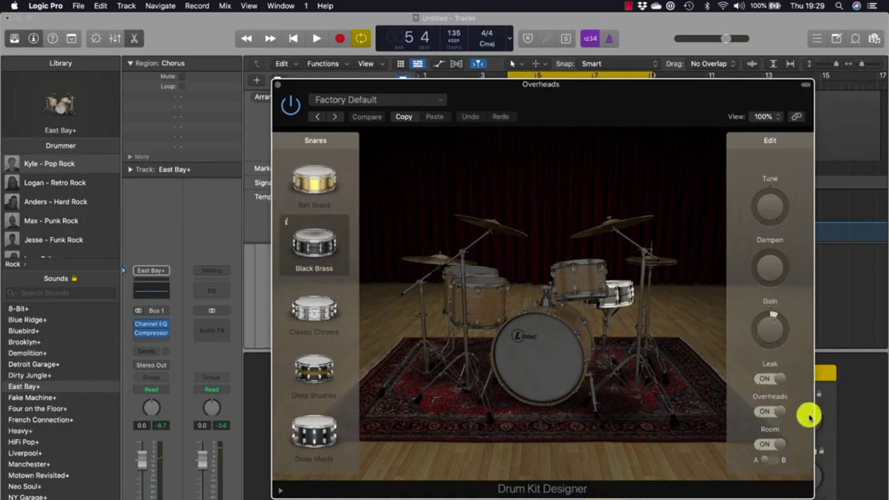
left_click(287, 223)
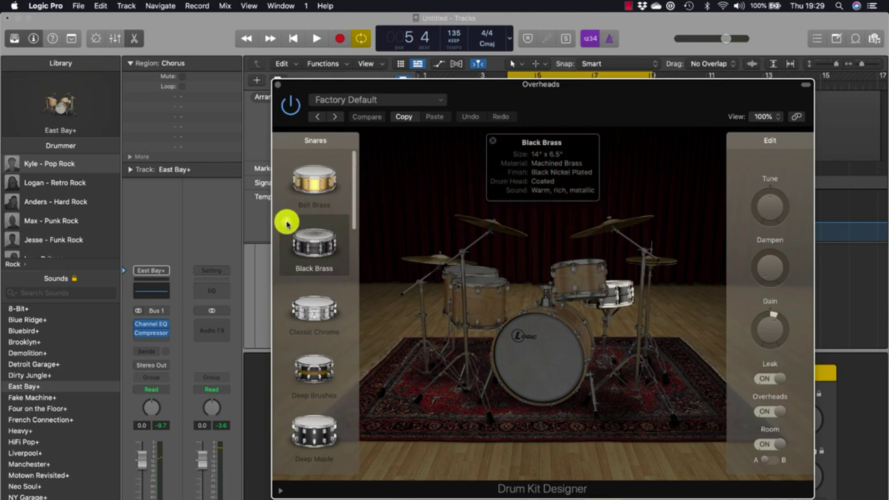
Audition the Bell Brass, Black Brass, Deep Brushes and Deep Maple snares, settling on Classic Chrome, and trigger it in the kit
left_click(286, 286)
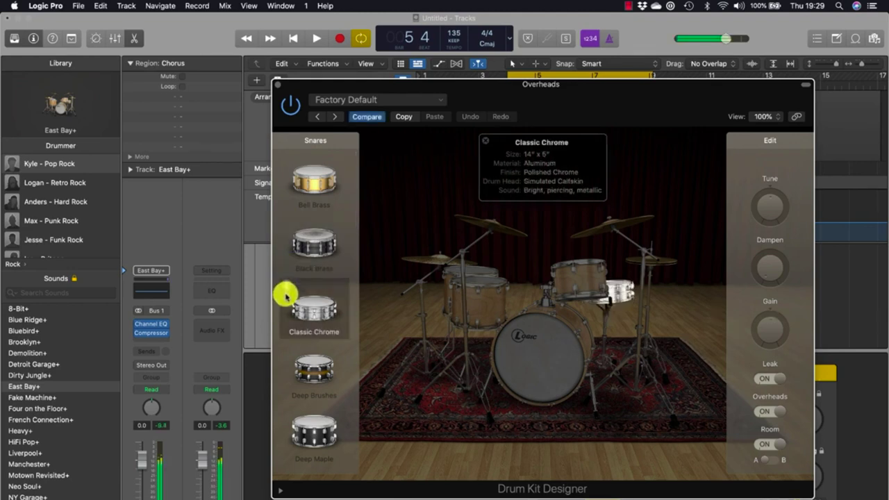
left_click(290, 234)
left_click(291, 183)
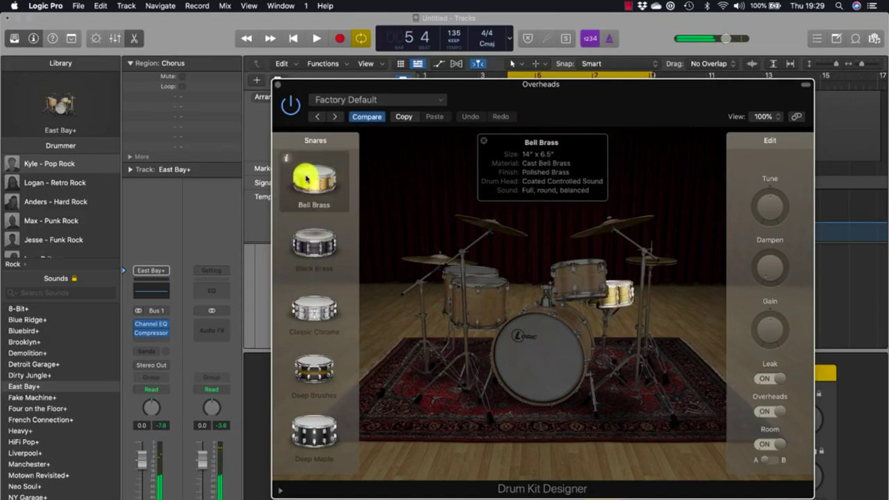
left_click(309, 233)
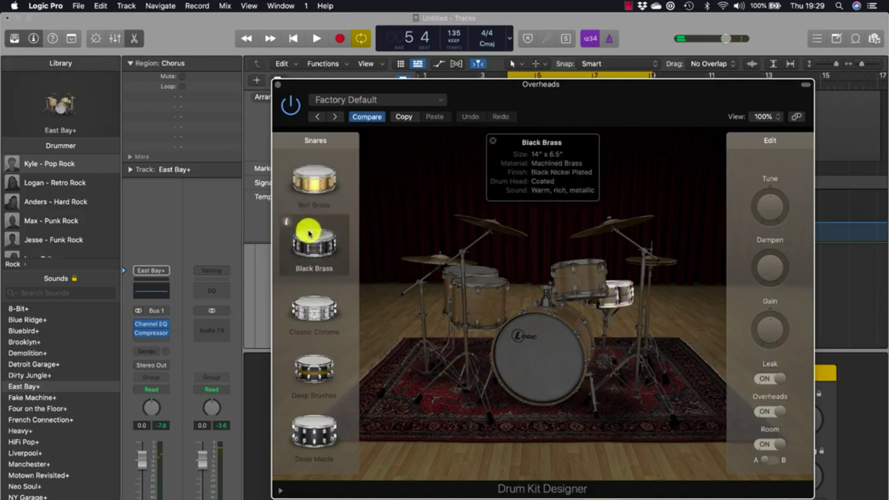
left_click(312, 307)
left_click(319, 372)
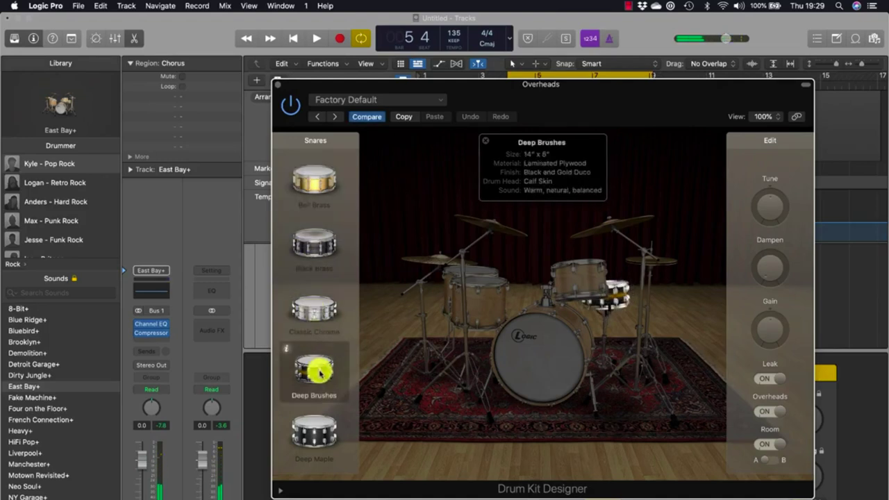
left_click(312, 420)
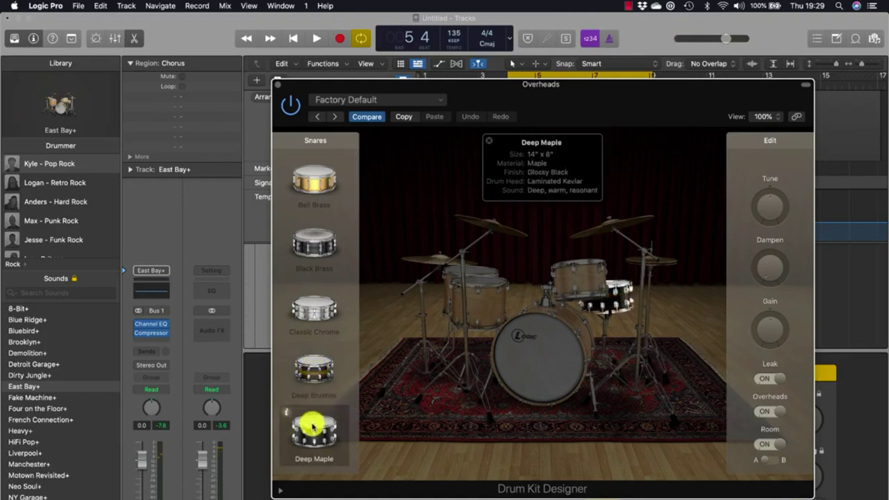
left_click(311, 364)
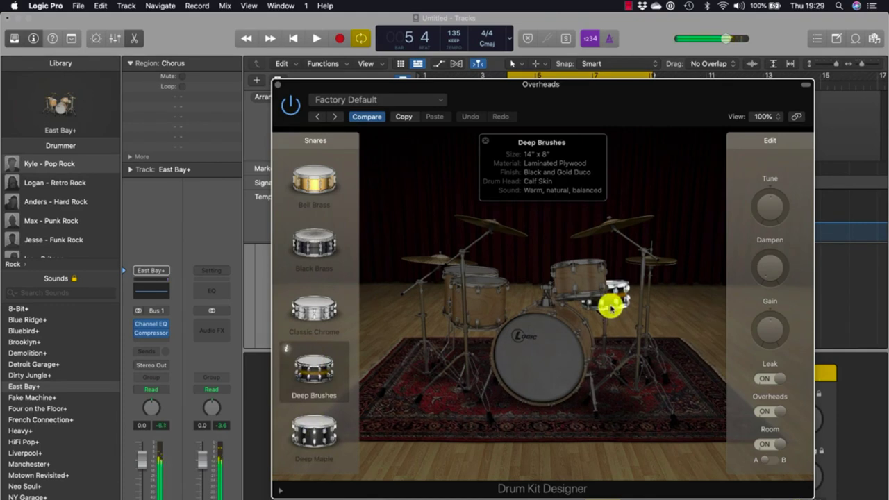
left_click(313, 308)
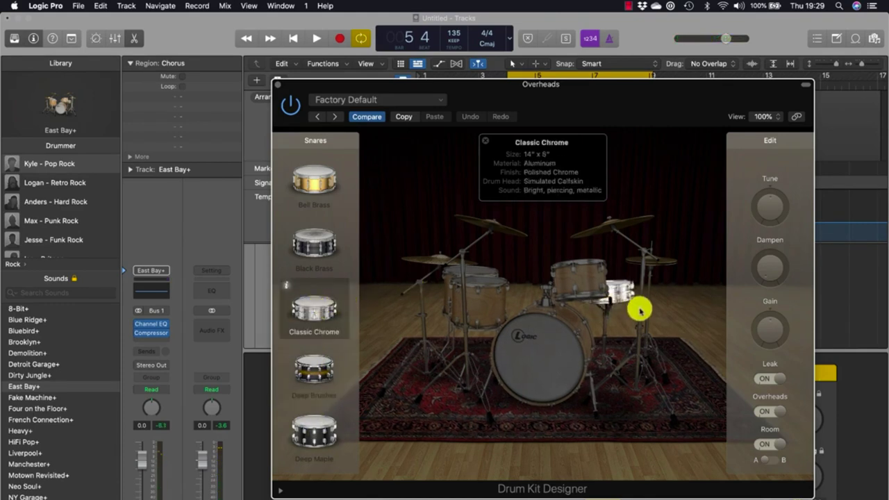
left_click(621, 294)
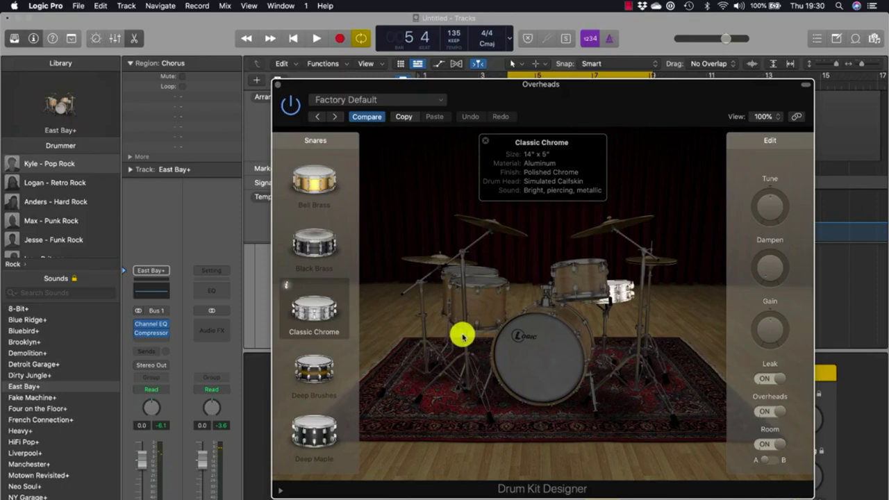
Lower the master volume, start playback, and compare Black Brass, Deep Brushes, Deep Maple and Maple Brushes before choosing the Heavy Brass snare
left_click_drag(726, 38, 670, 40)
key("space")
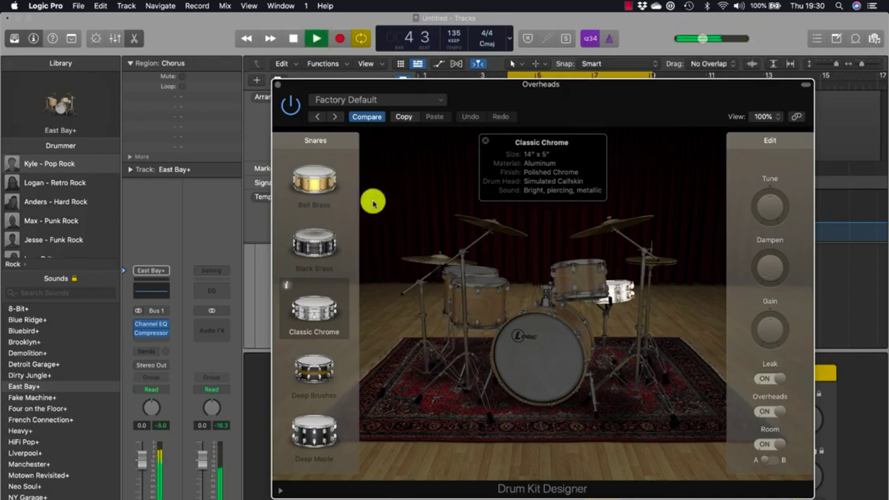
left_click(316, 244)
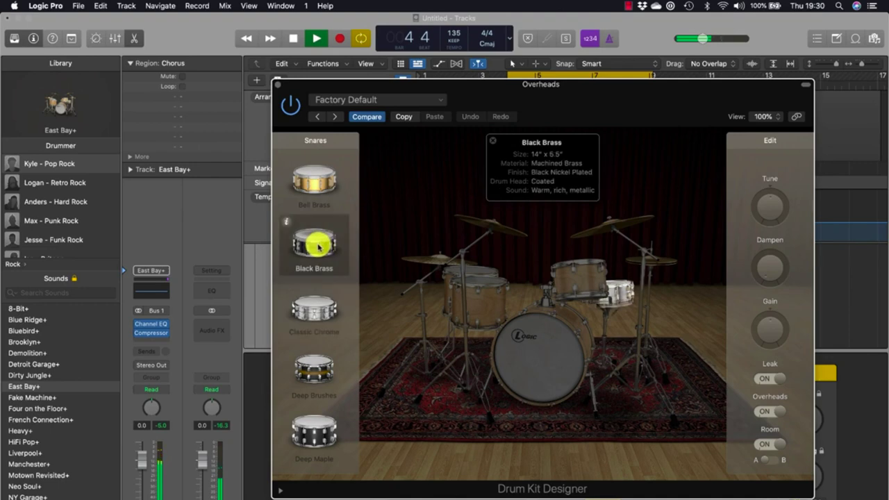
left_click(315, 374)
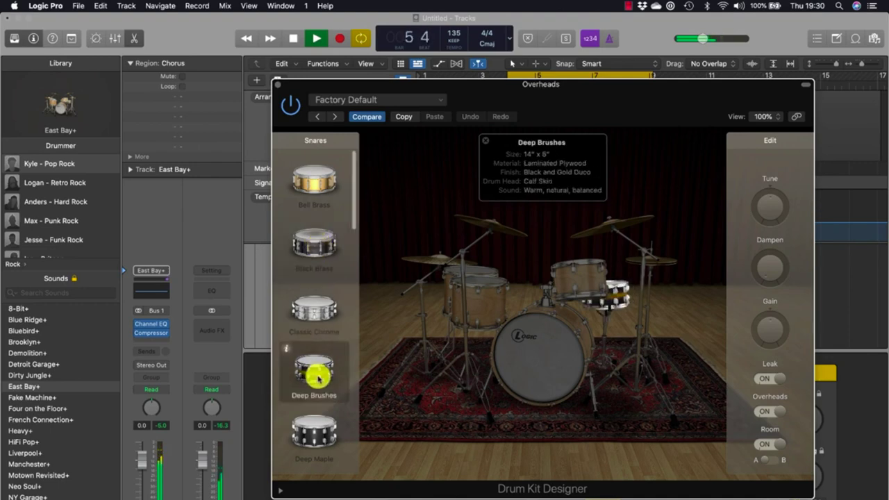
left_click(320, 425)
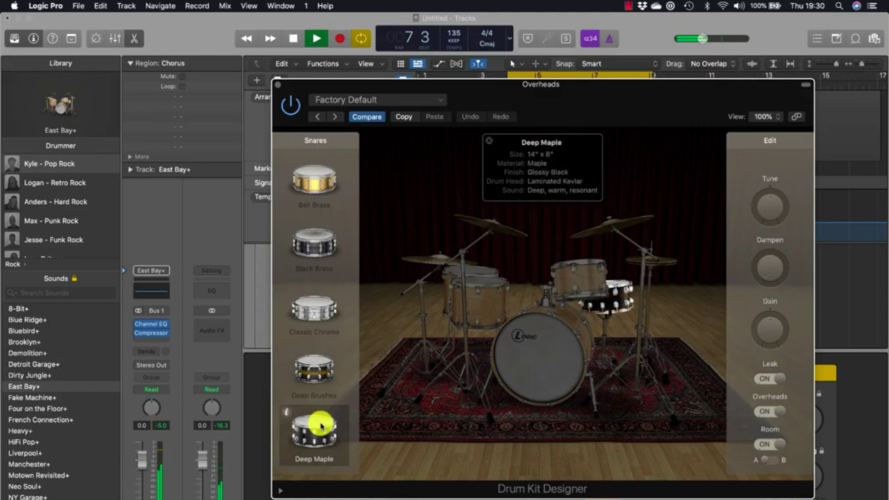
scroll(320, 426, "down", 5)
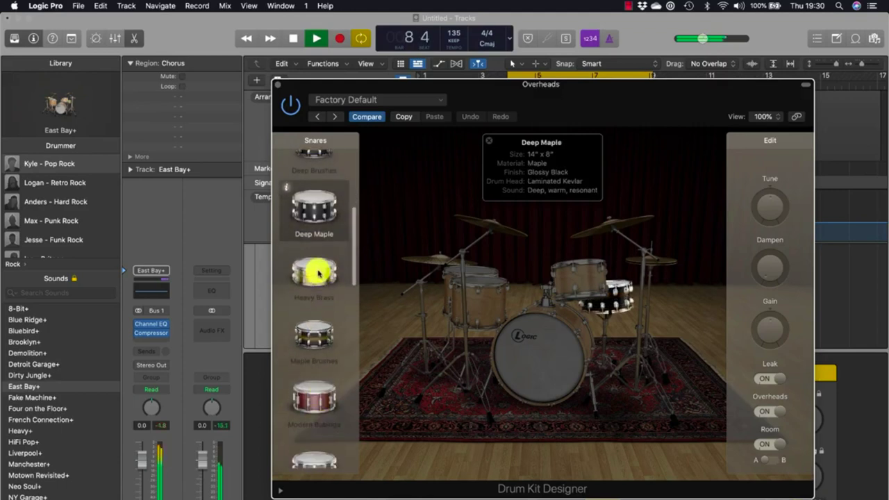
left_click(318, 273)
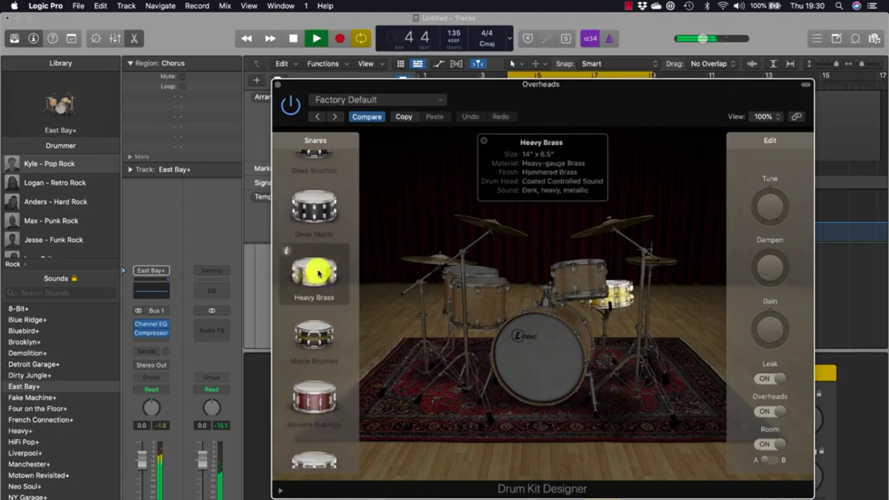
left_click(318, 338)
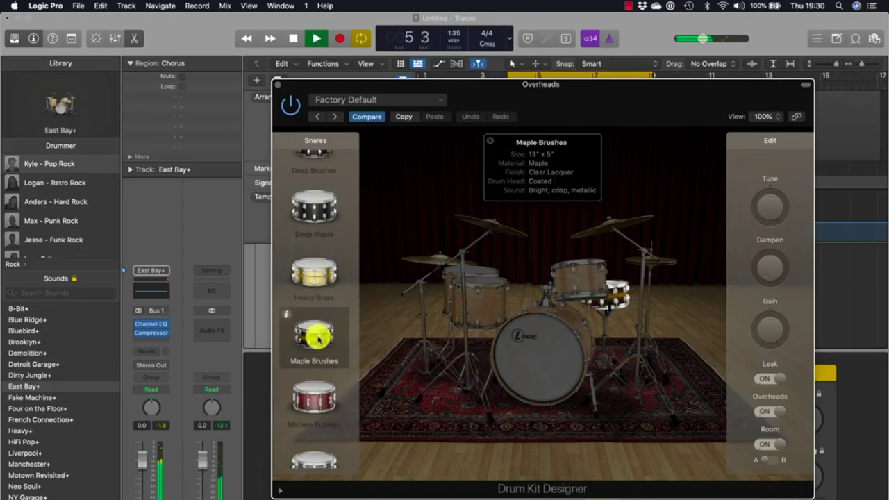
left_click(316, 269)
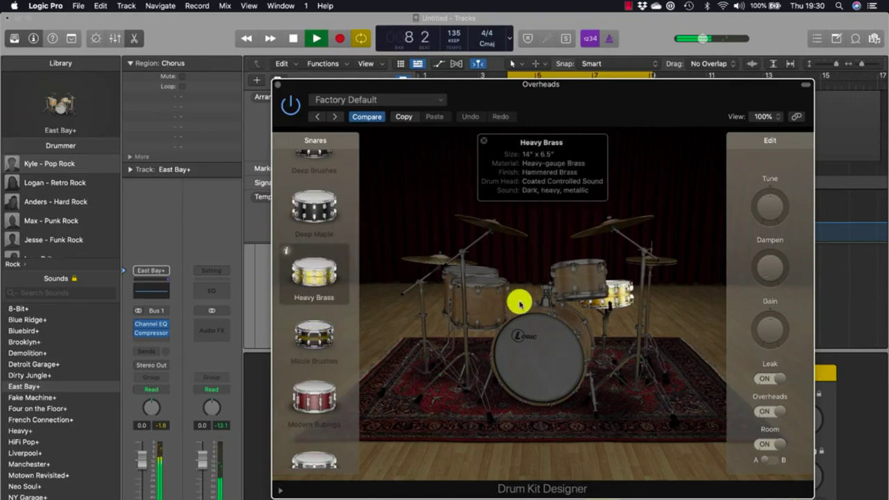
Select the kick drum, try Maple Boom during playback, swap it for Birch Punch, and stop playback
left_click(541, 344)
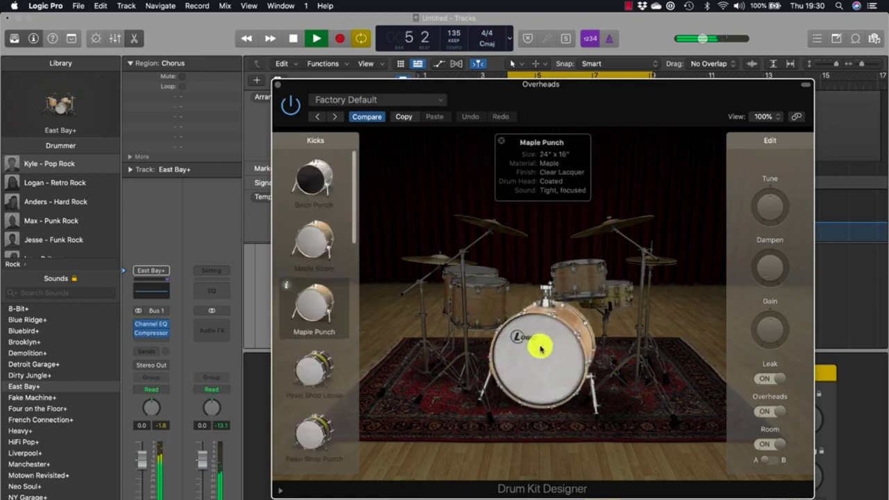
left_click(313, 232)
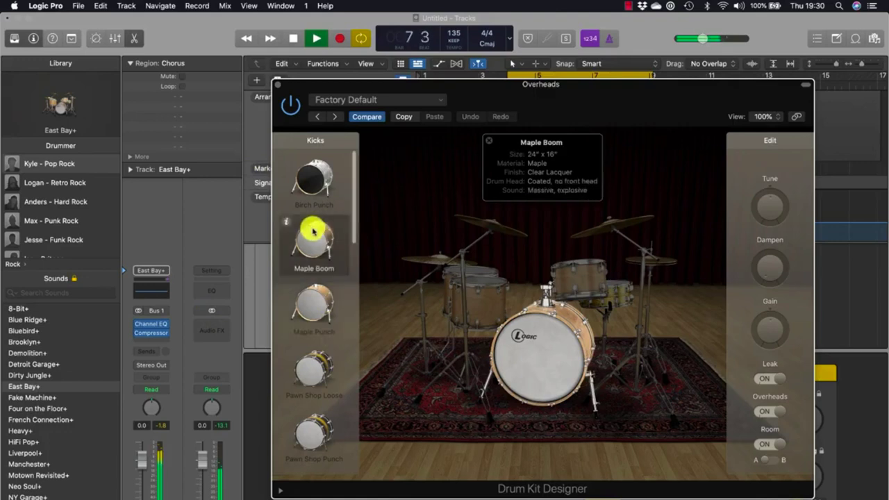
left_click(312, 175)
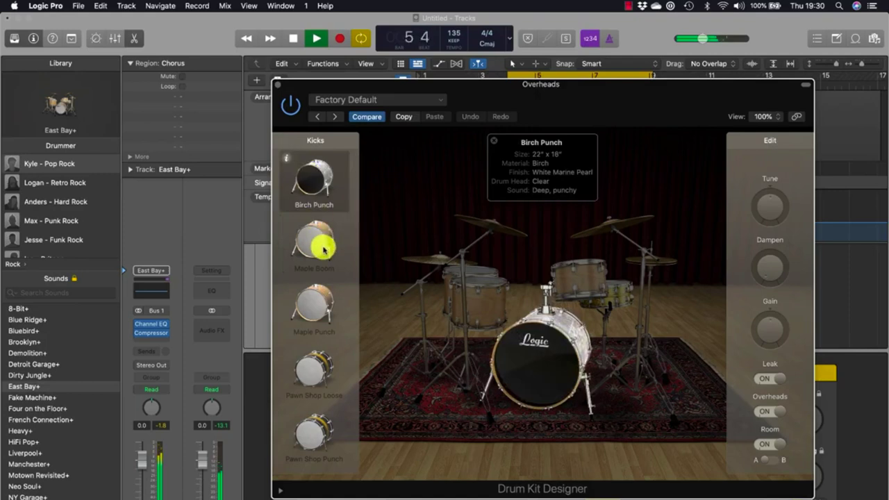
key("space")
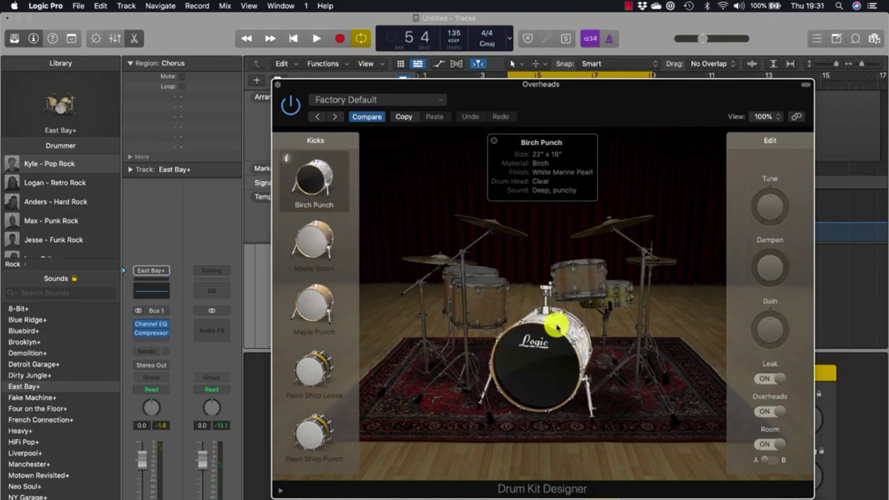
Play the verse and adjust the Birch Punch kick: try Dampen at 100% and a higher Gain, lower its Tune, and turn Dampen down
left_click(571, 349)
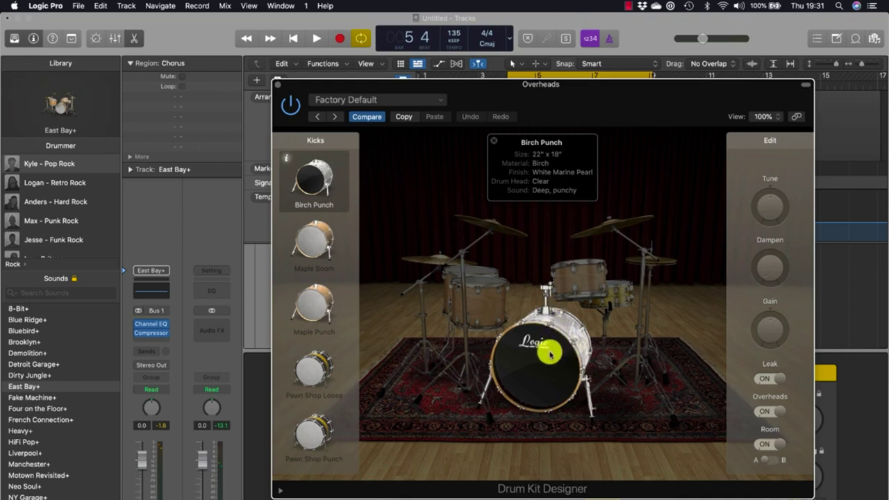
key("space")
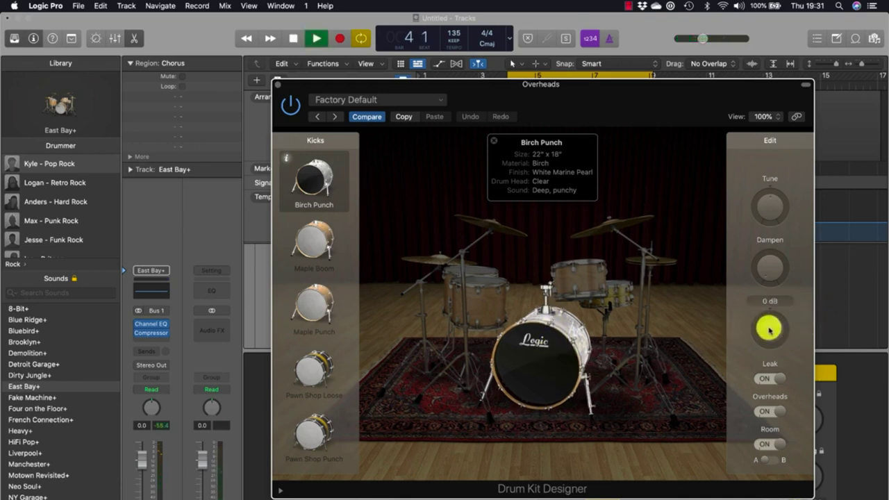
mouse_move(770, 267)
left_click_drag(771, 267, 767, 232)
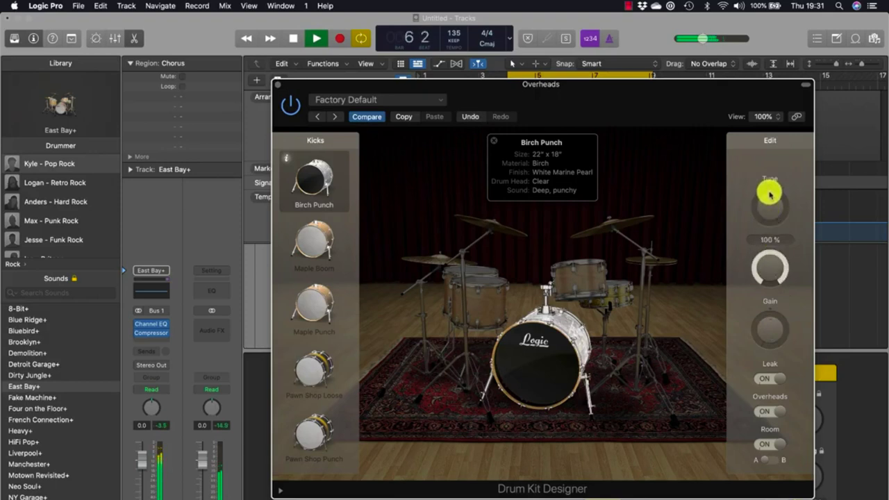
left_click_drag(775, 337, 776, 310)
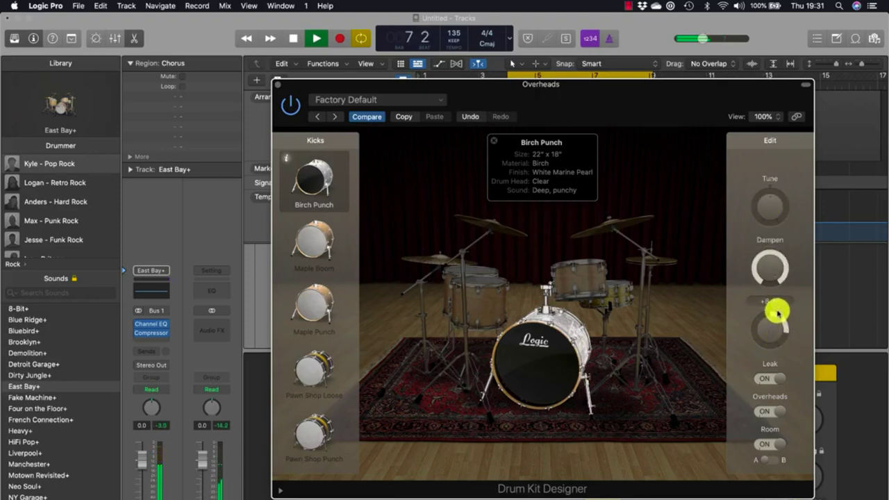
left_click_drag(779, 209, 773, 237)
left_click_drag(770, 263, 773, 373)
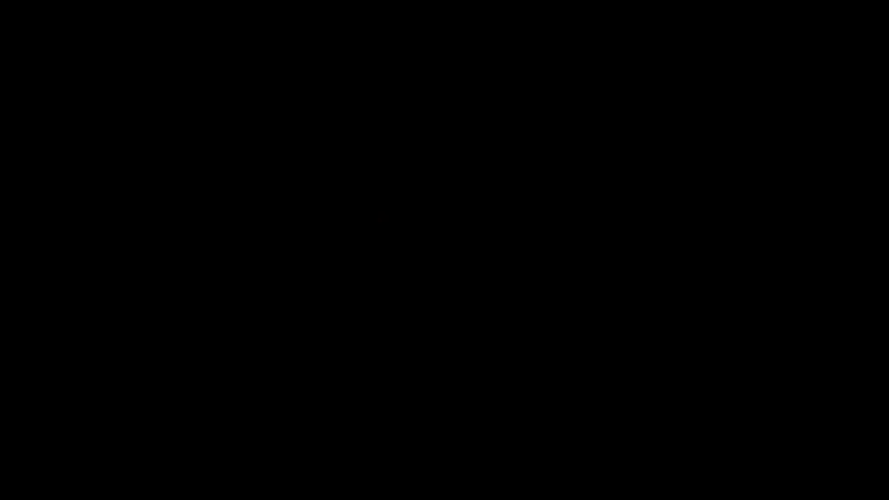
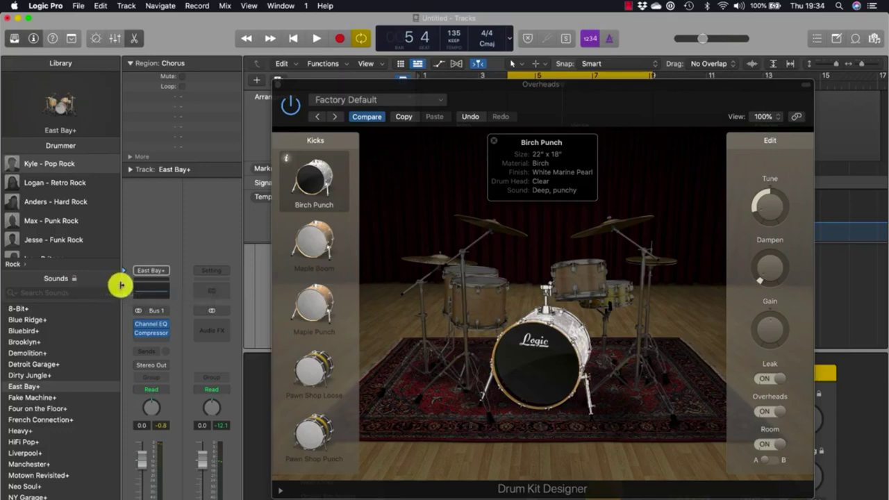
Close Drum Kit Designer and change the drummer to Maurice - Boom Bap from the Hip Hop category, turning off the replacement warning for future changes
left_click(278, 86)
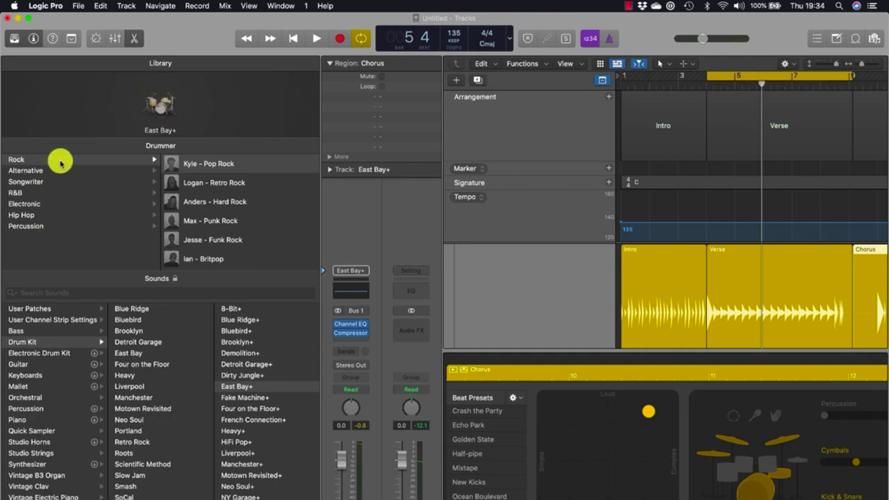
left_click(32, 216)
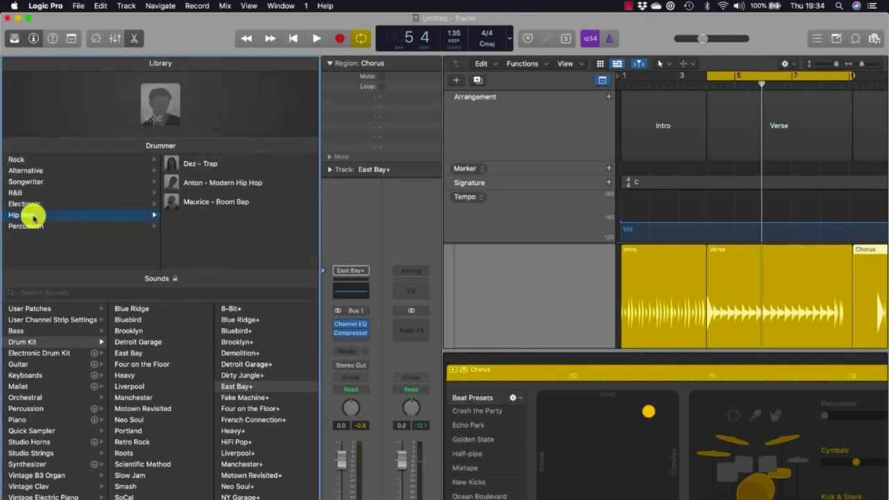
left_click(211, 202)
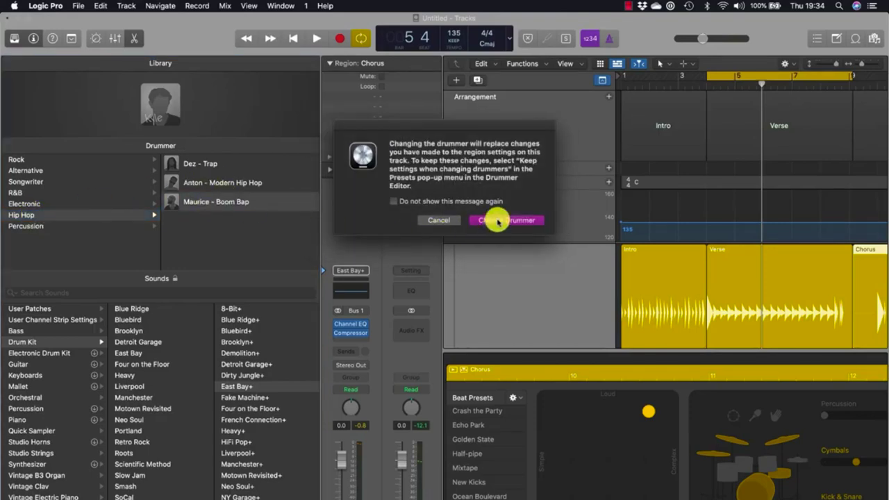
left_click(453, 202)
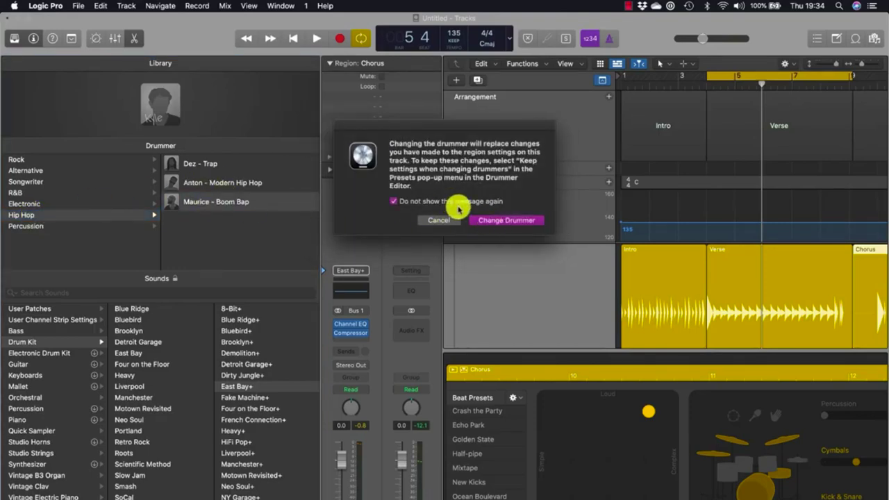
left_click(496, 221)
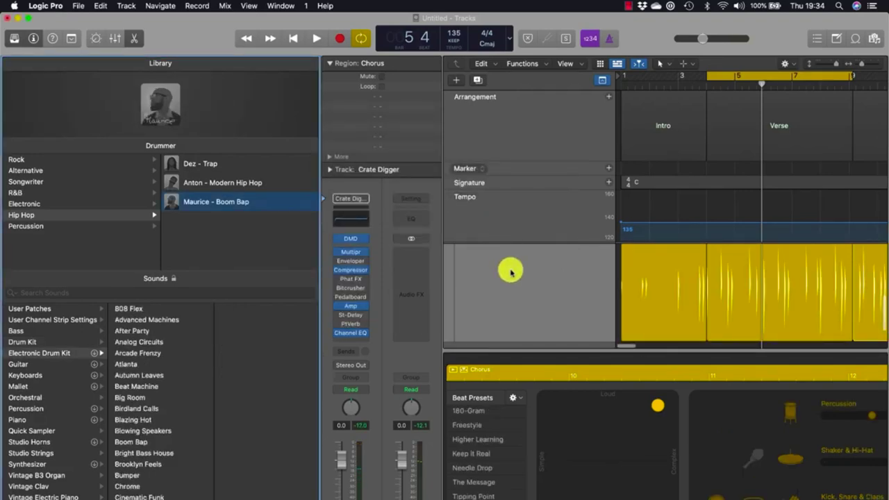
Select the Verse region and play it with the Boom Bap drummer, stopping at the end of the verse
scroll(743, 286, "right", 8)
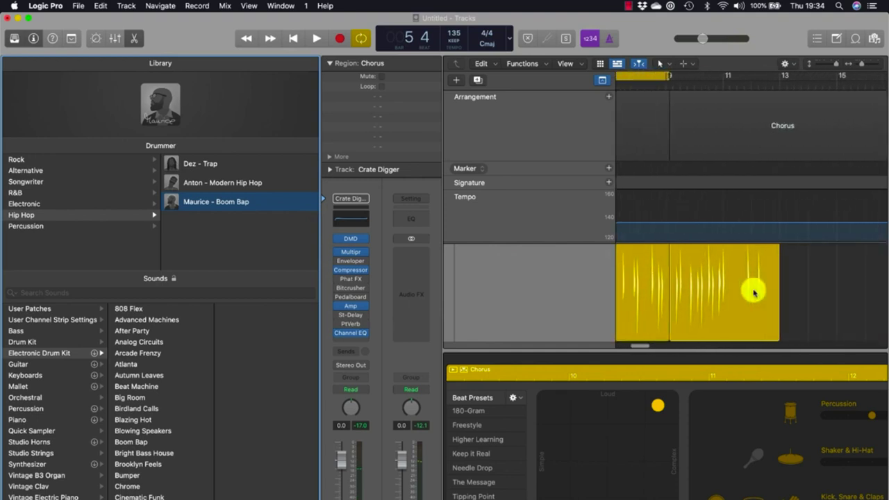
scroll(753, 292, "left", 8)
left_click(778, 283)
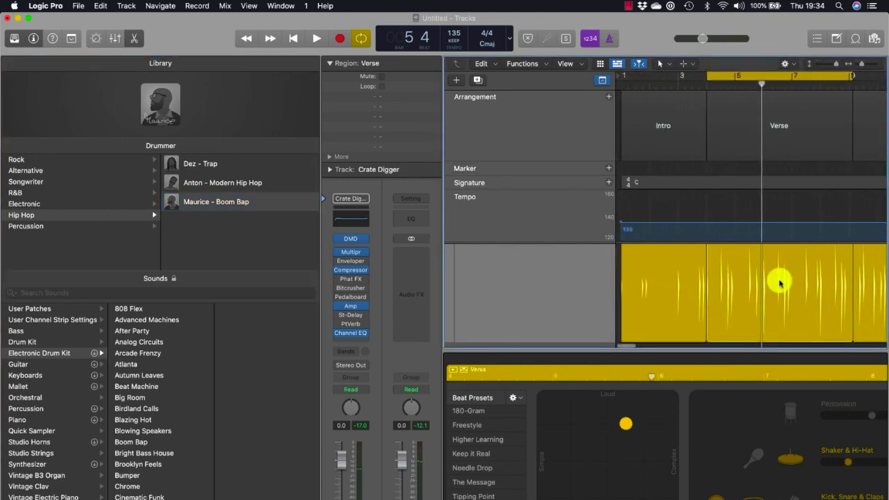
key("space")
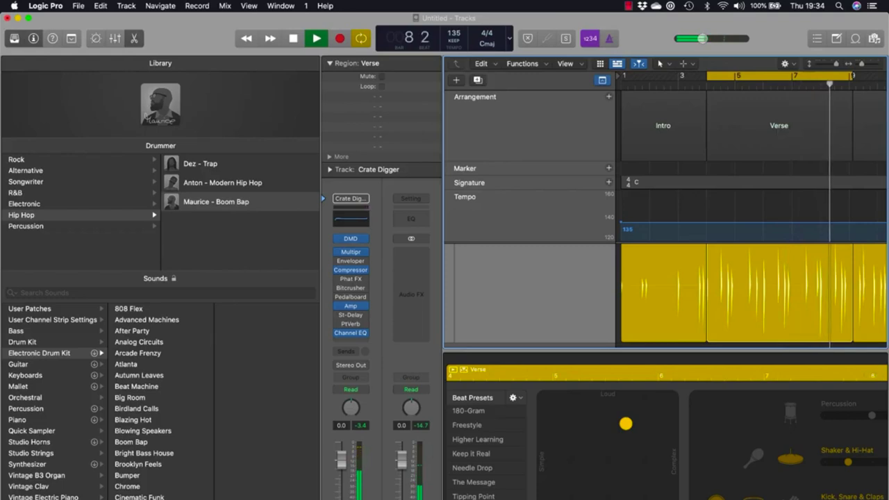
key("space")
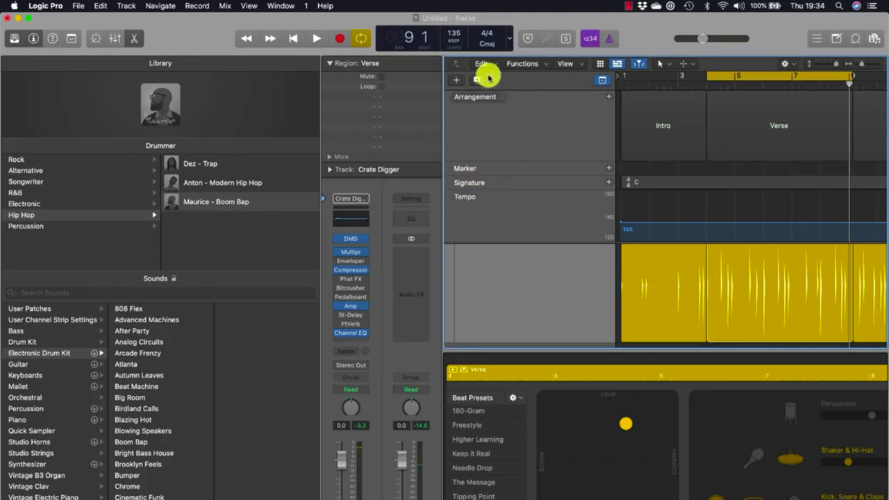
Set the project tempo to 67.5 BPM and play the verse at that tempo
left_click(452, 31)
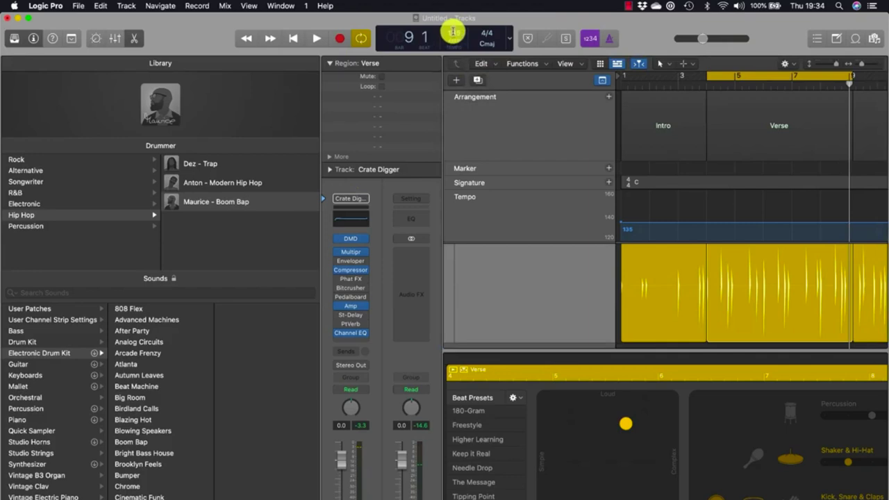
key("Return")
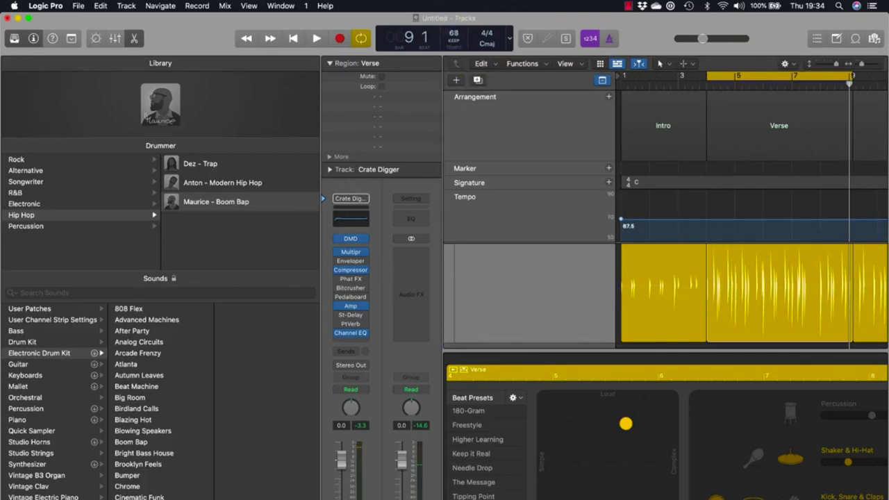
key("space")
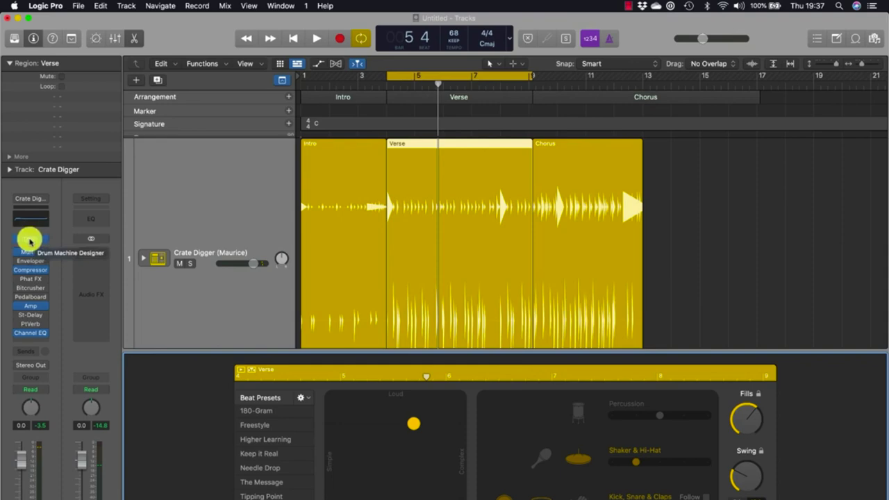
Open the Crate Digger kit in Drum Machine Designer, shift its window slightly, and view its pads and kit controls during brief playback
left_click(30, 239)
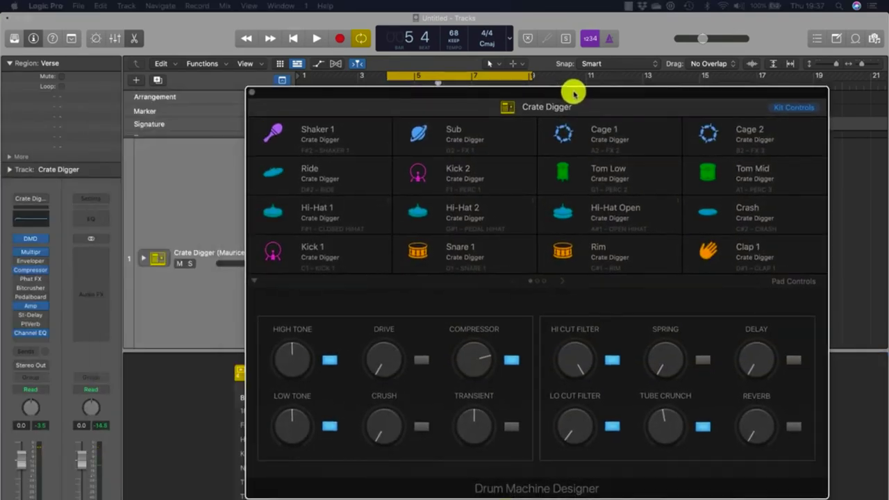
left_click_drag(620, 92, 566, 89)
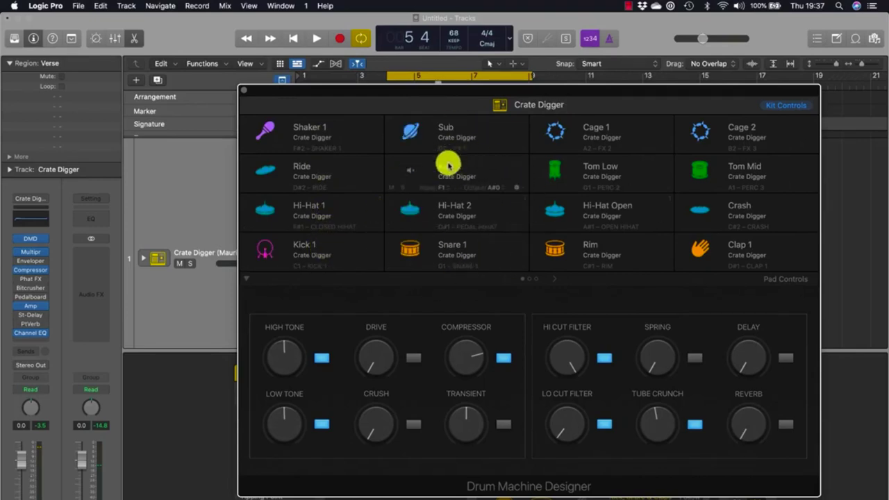
key("space")
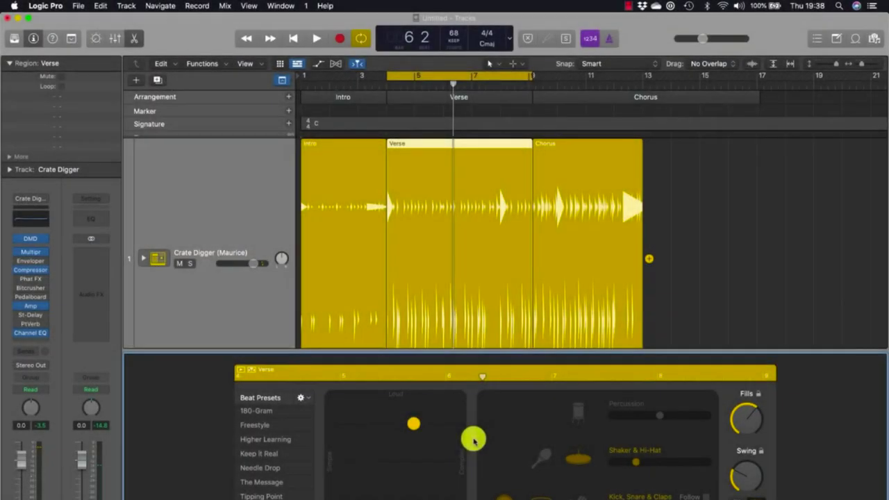
Show the Drummer Editor's detail settings for the verse, raise Humanize to maximum, and play the start of the verse
left_click_drag(472, 441, 451, 419)
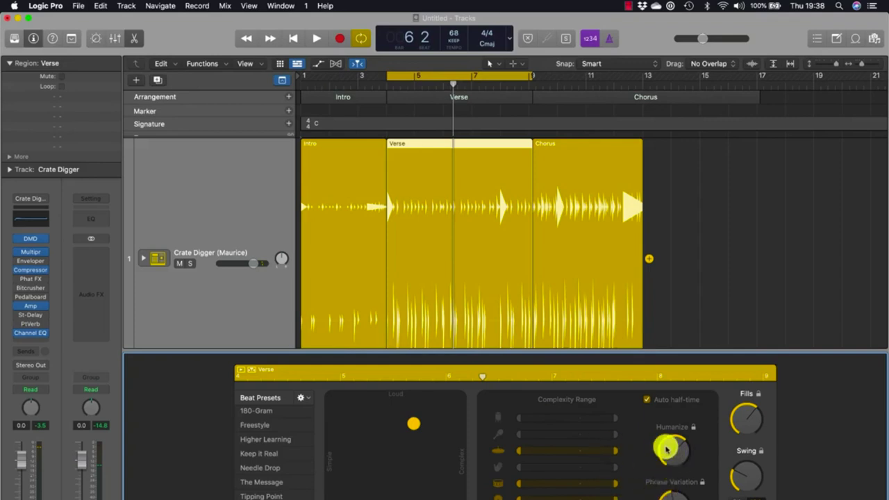
key("space")
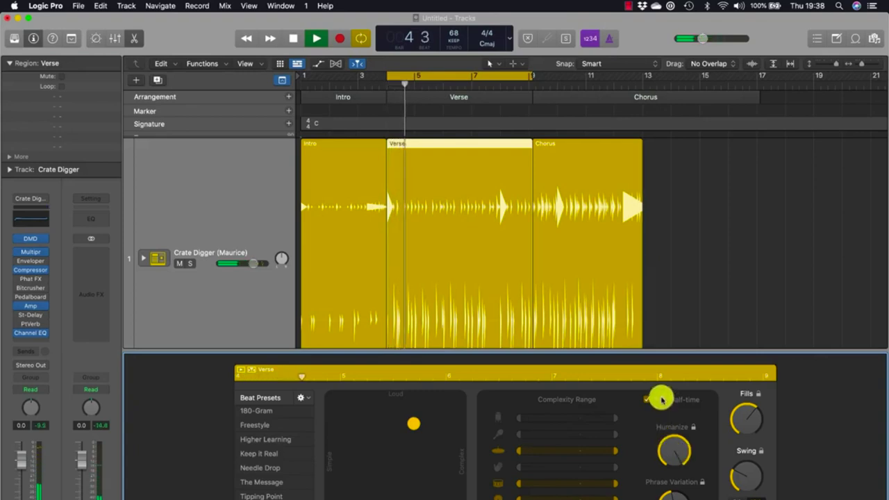
key("space")
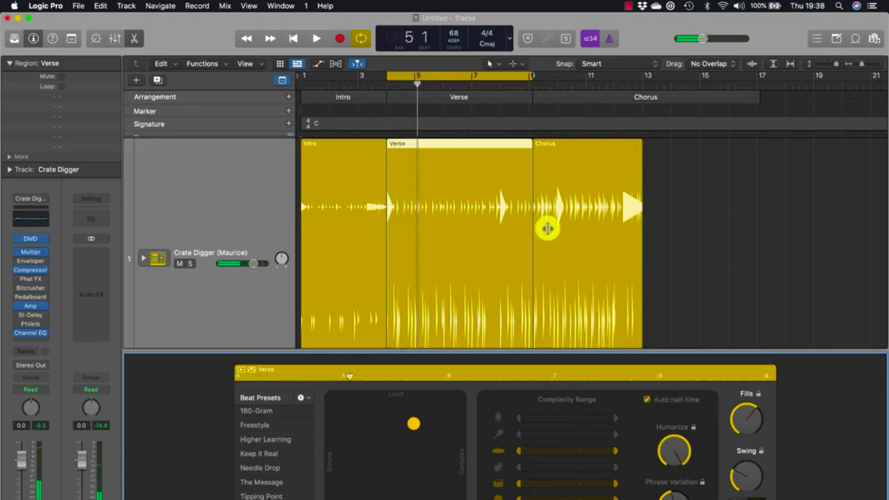
Place the playhead at bar 5 and compare hit timing against the grid with Humanize at zero and at about the middle
key("z")
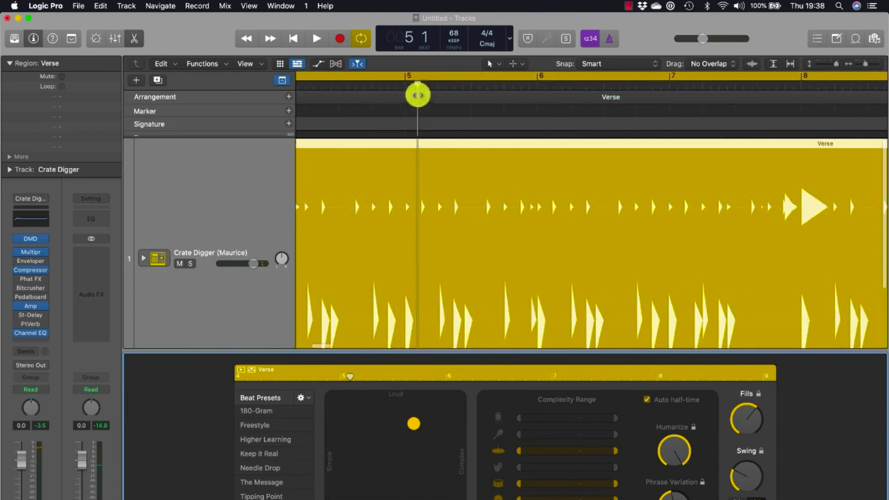
left_click_drag(393, 86, 403, 87)
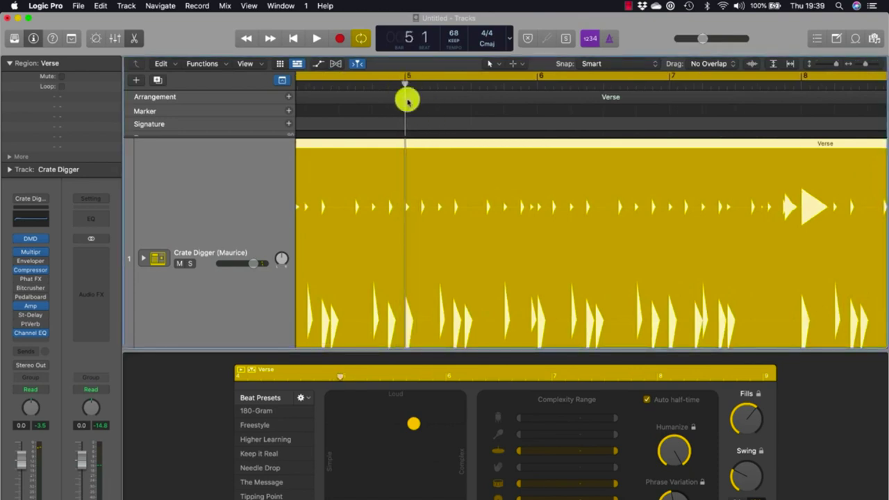
key("super+Right")
key("super+Right")
key("super+Right")
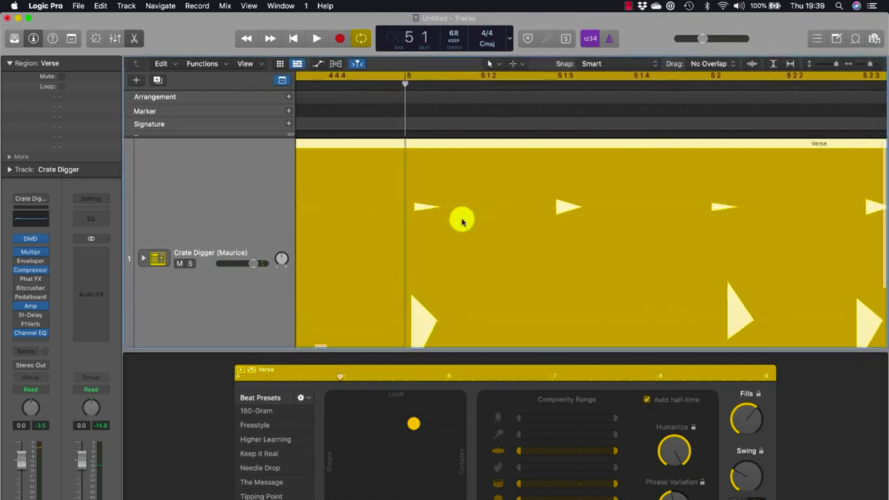
key("super+Right")
key("super+Right")
key("super+Right")
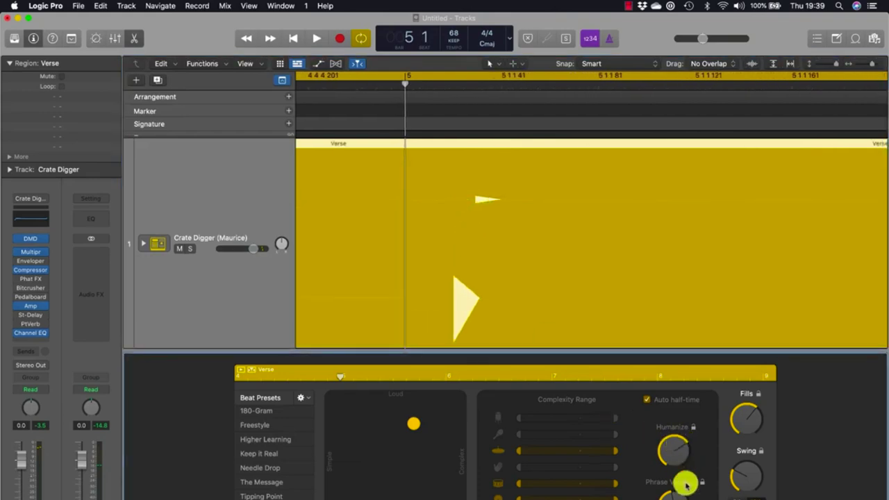
left_click_drag(671, 448, 668, 469)
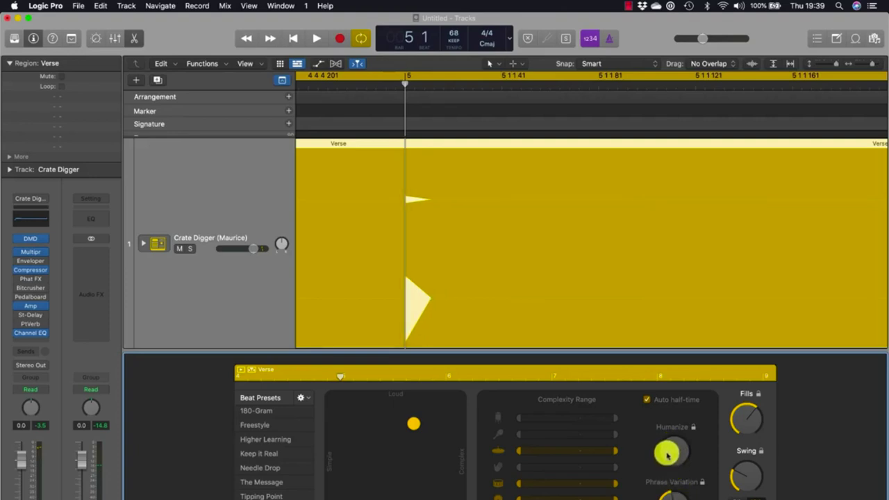
mouse_move(668, 449)
left_mouse_down()
mouse_move(675, 456)
mouse_move(672, 442)
left_mouse_up()
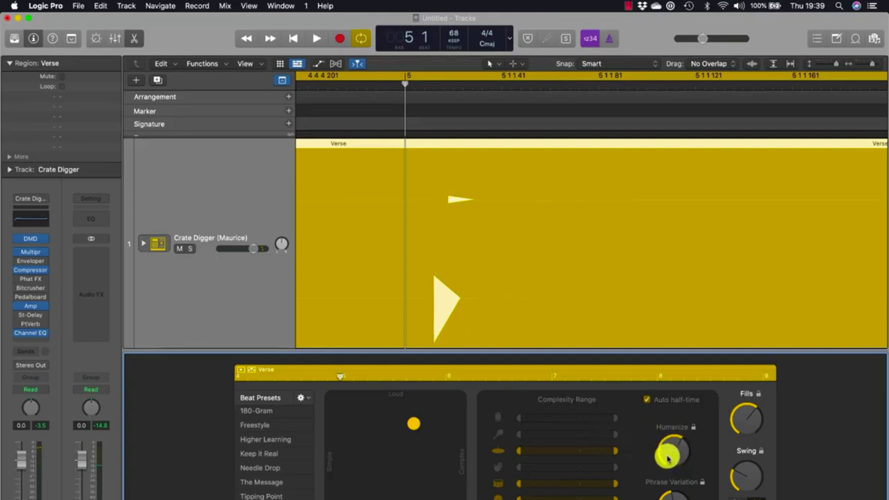
Try a high Swing amount on the verse, compare the spacing of the hits, and turn Swing back down
mouse_move(746, 481)
left_mouse_down()
mouse_move(744, 454)
mouse_move(747, 474)
left_mouse_up()
scroll(665, 306, "down", 5)
scroll(664, 307, "down", 3)
left_click_drag(743, 472, 745, 464)
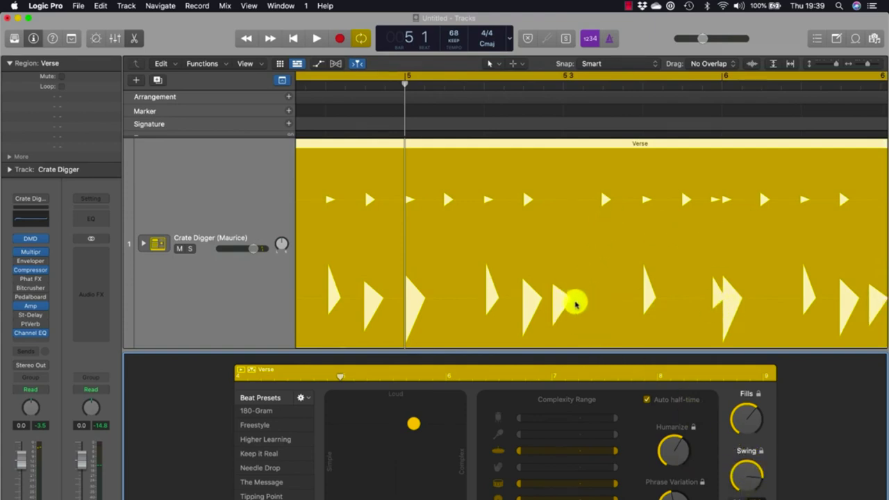
mouse_move(749, 472)
left_mouse_down()
mouse_move(740, 458)
mouse_move(740, 479)
left_mouse_up()
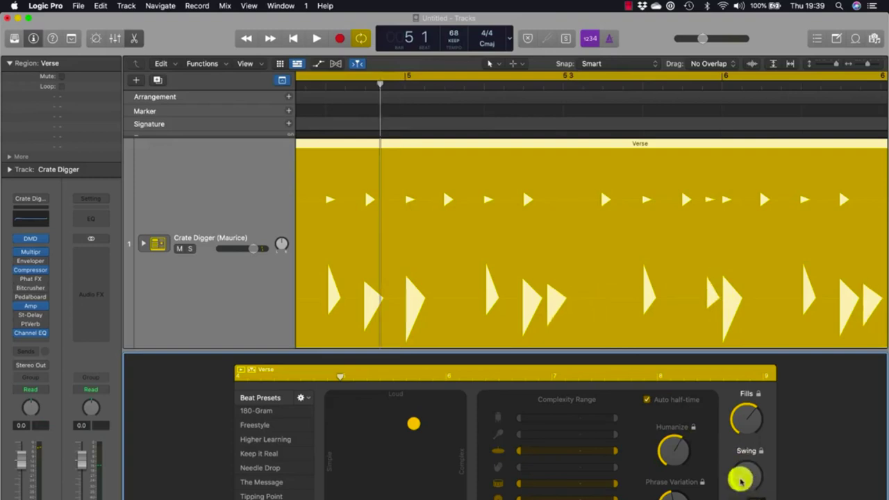
Play the verse while raising Swing to maximum, and settle on a moderate Swing with a lower Humanize amount
key("space")
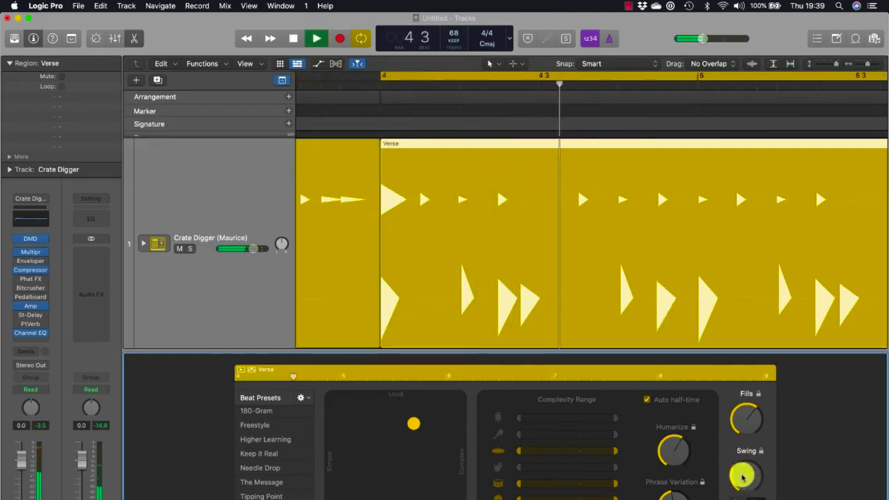
key("space")
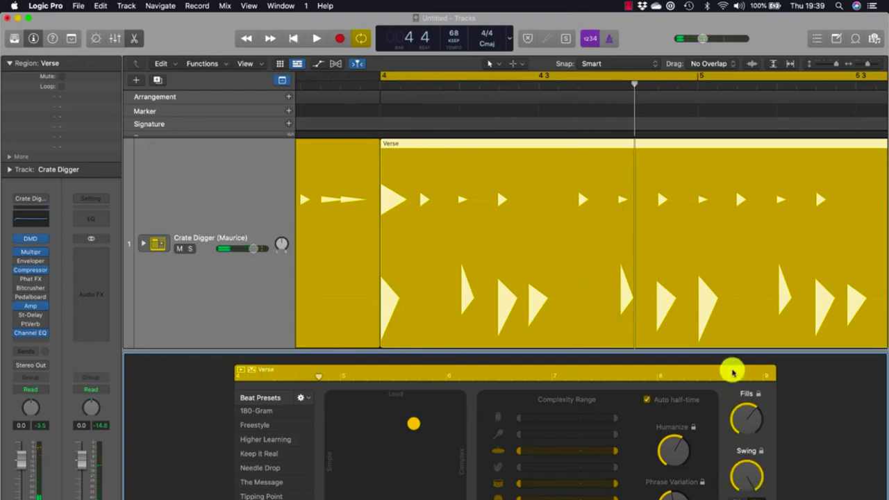
key("space")
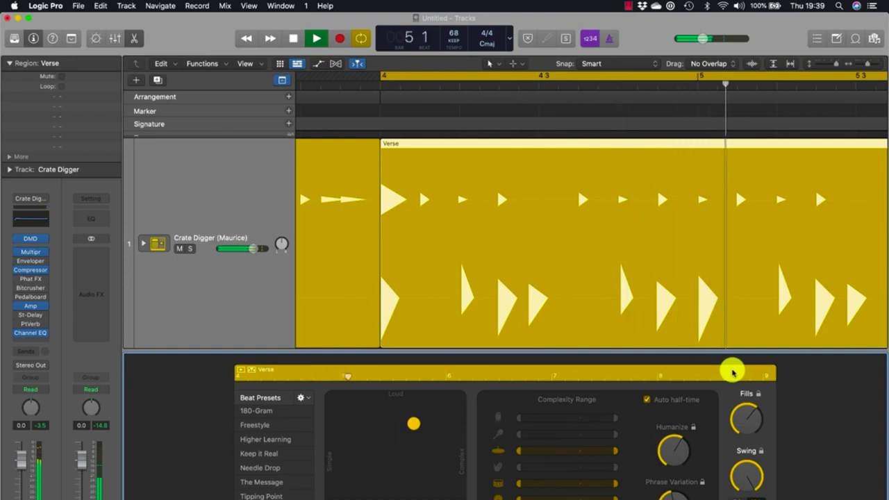
key("space")
left_click_drag(763, 479, 743, 467)
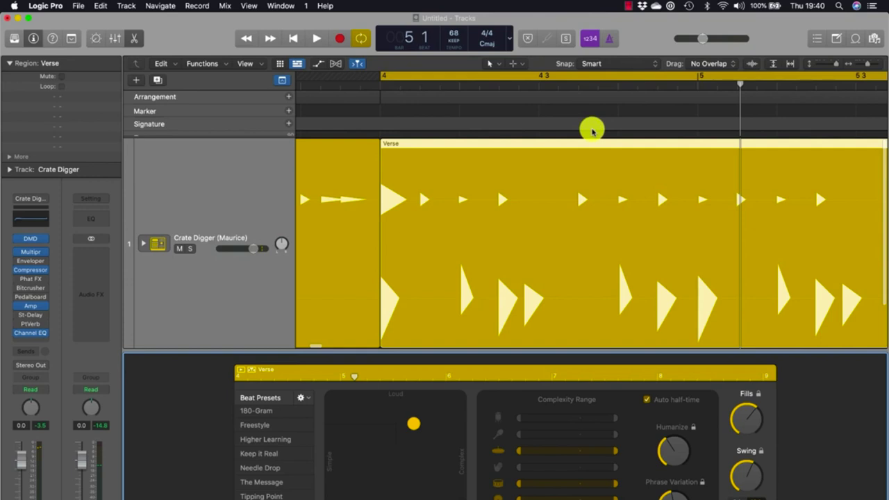
Convert the Verse Drummer region to a MIDI region
left_click(514, 261)
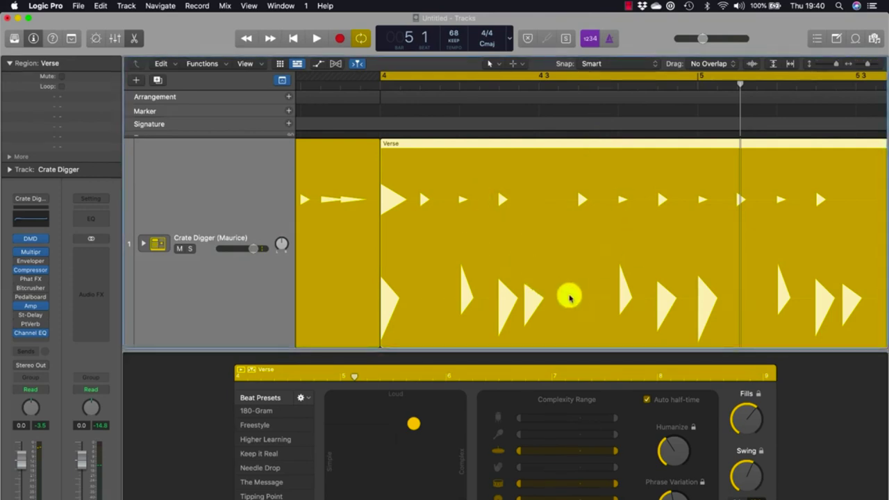
key("super+Left")
key("super+Left")
key("super+Left")
key("super+Left")
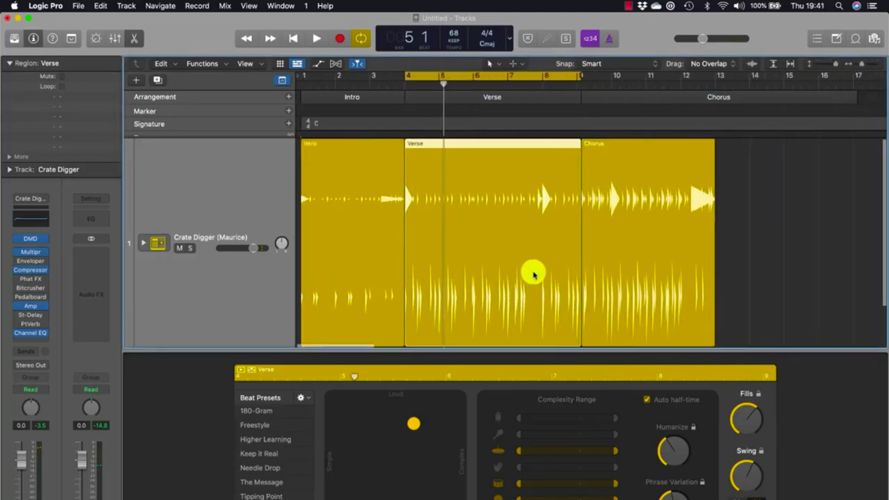
right_click(457, 228)
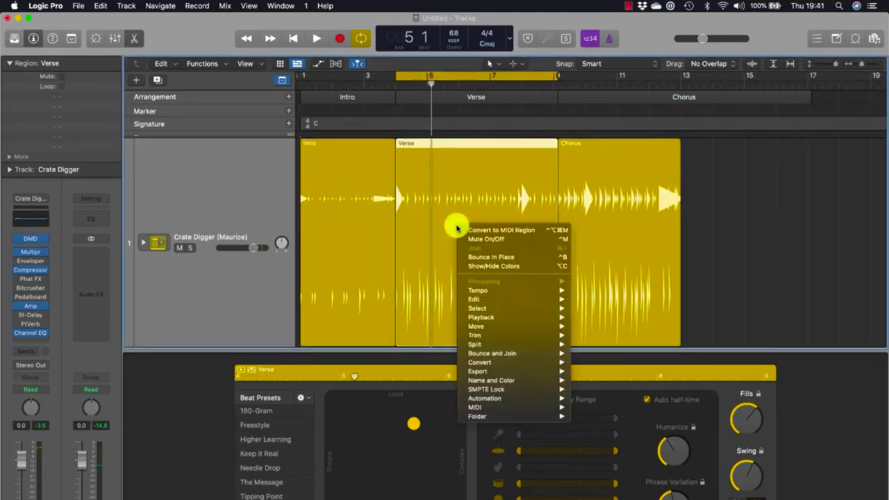
mouse_move(509, 361)
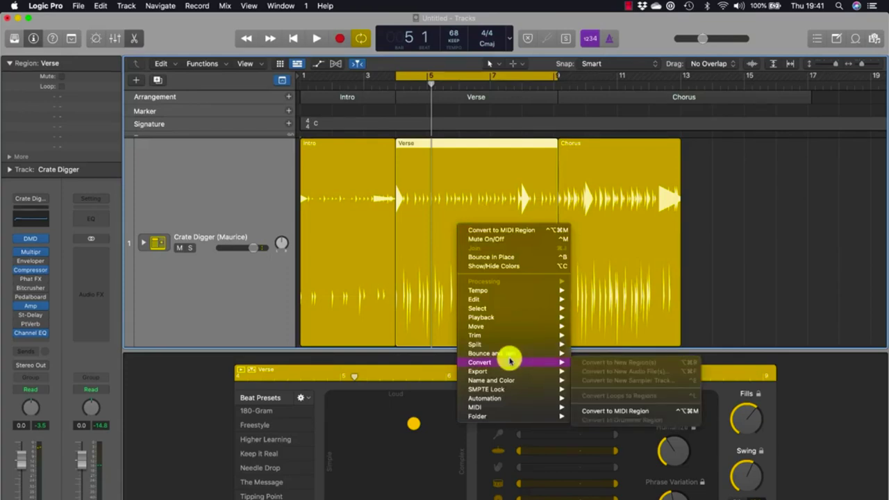
left_click(646, 411)
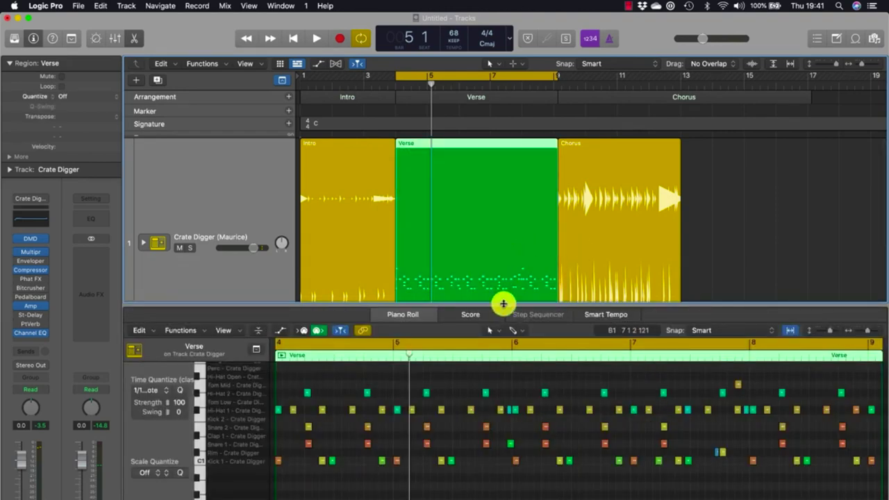
Enlarge the Piano Roll and examine the verse's individual drum notes from bar 4 close up
left_click_drag(503, 304, 504, 201)
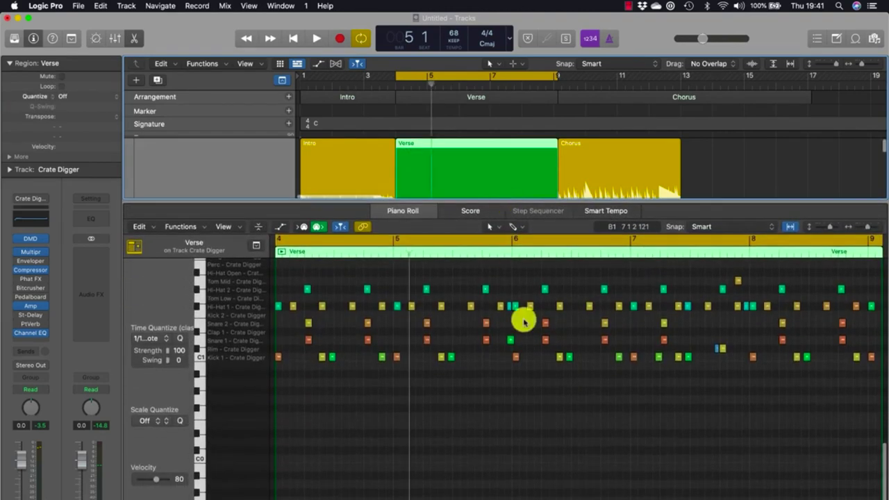
key("super+Right")
key("super+Right")
key("super+Right")
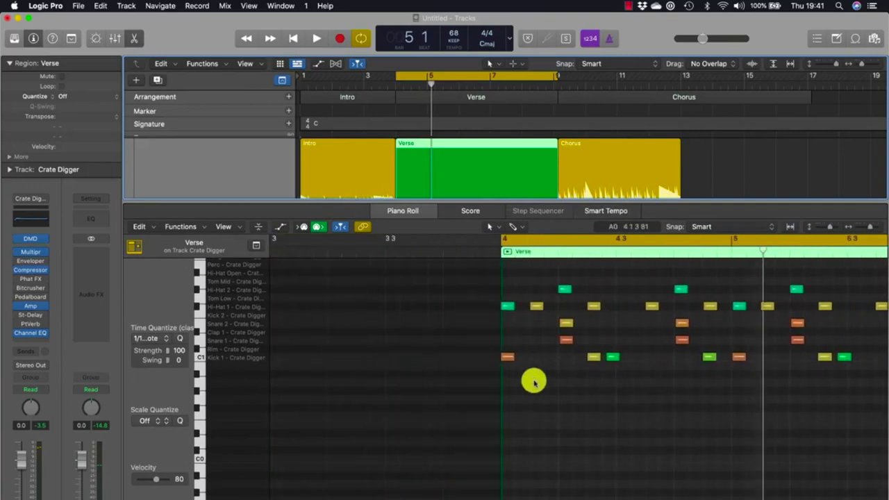
scroll(533, 381, "right", 5)
scroll(533, 381, "up", 4)
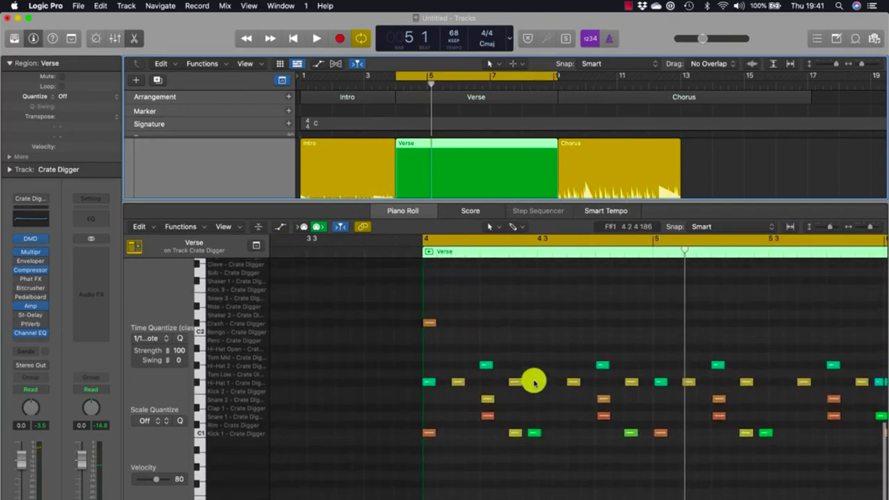
scroll(533, 381, "up", 2)
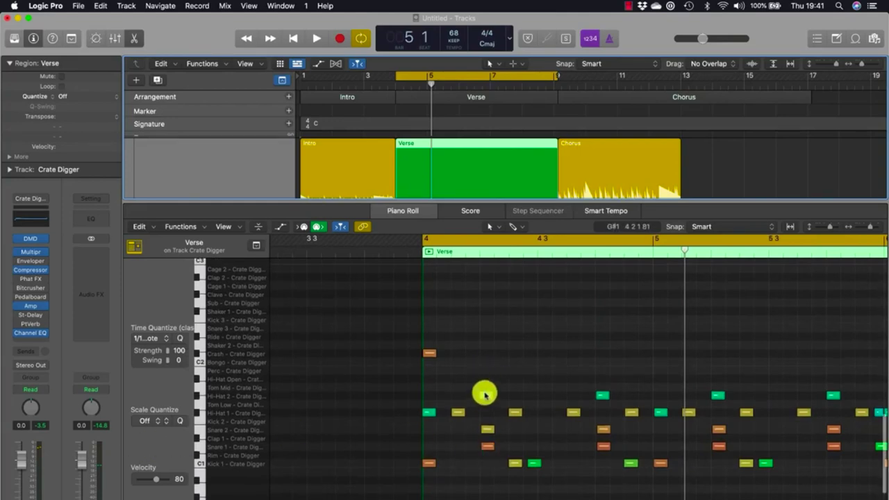
mouse_move(485, 395)
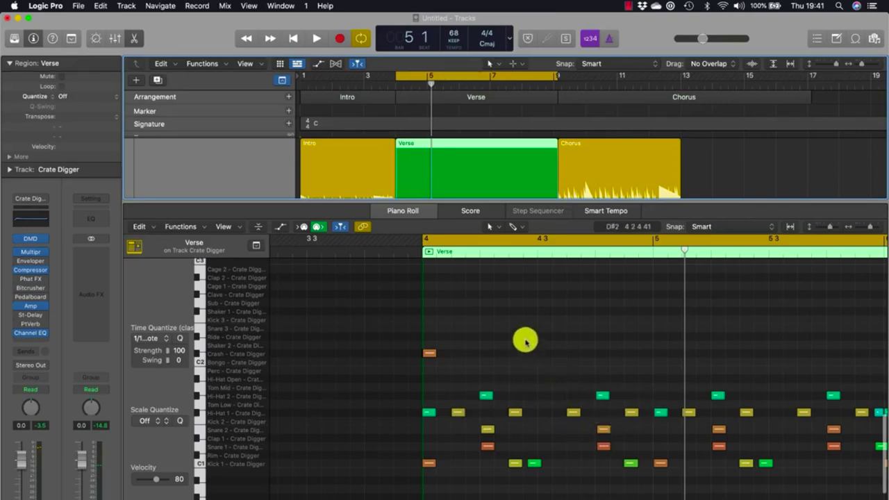
Play a short stretch of the verse and follow its notes past bar 5 in the Piano Roll
key("space")
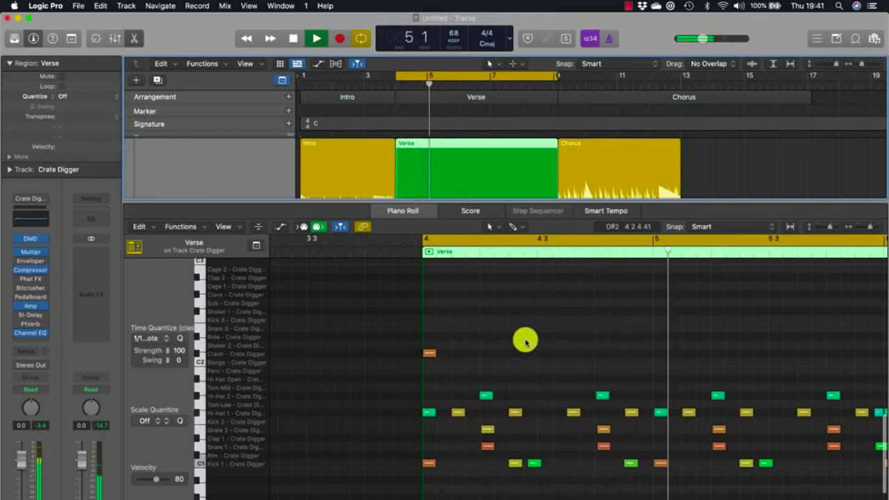
key("space")
scroll(524, 340, "right", 5)
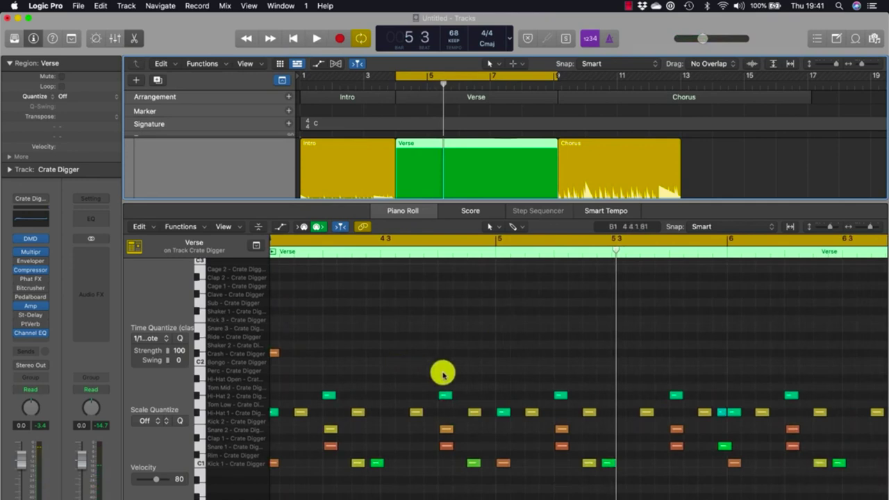
scroll(442, 373, "left", 1)
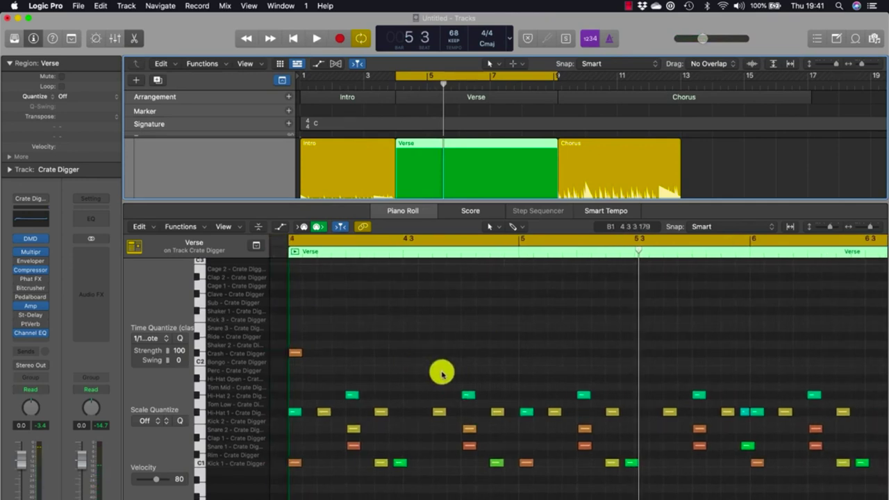
Open the Crate Digger kit in Drum Machine Designer, play the verse briefly, and display the Rim pad's controls
left_click(30, 238)
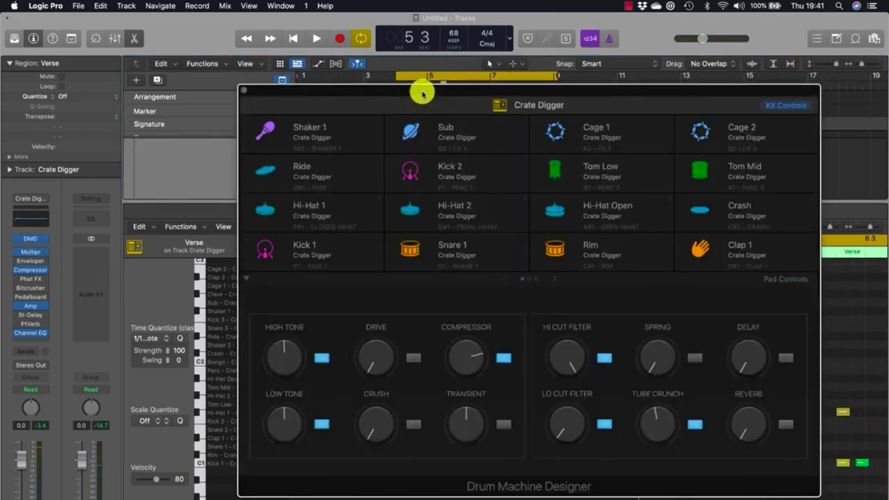
left_click_drag(421, 92, 308, 65)
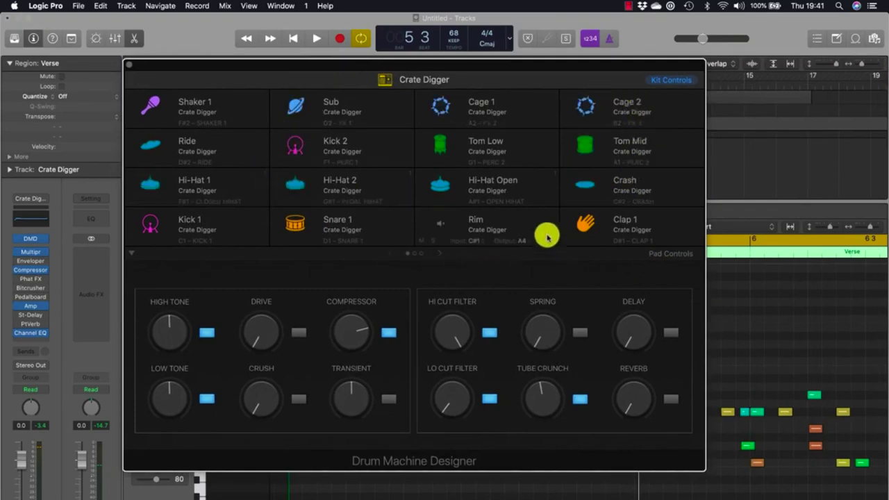
key("space")
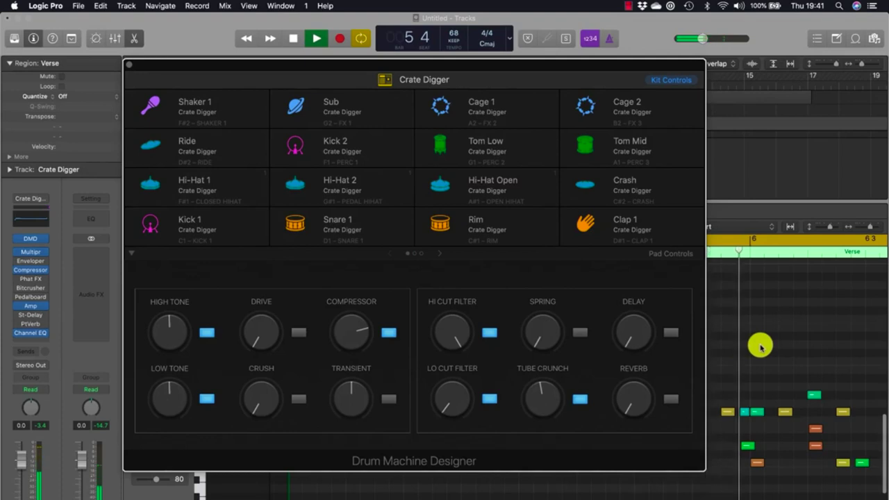
key("space")
left_click(490, 226)
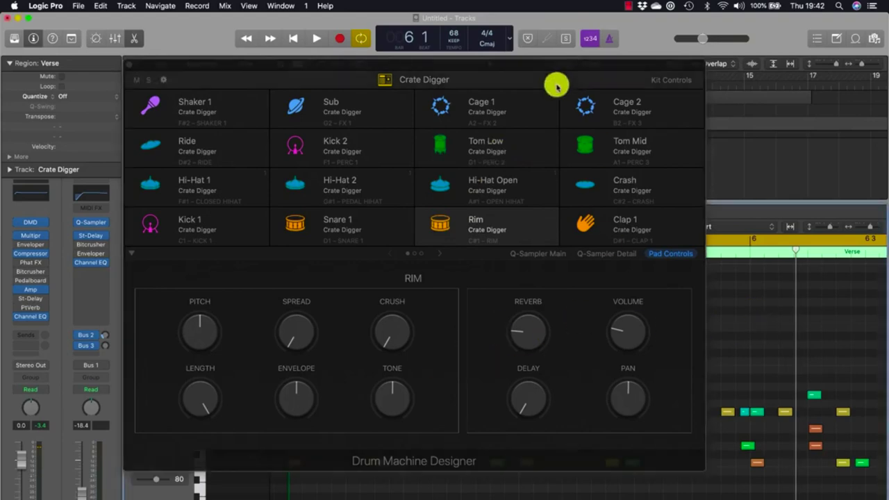
Uncover the Piano Roll, add Kick 3 notes near beats 2, 3 and 4 of bar 4, and play the verse
left_click_drag(550, 70, 512, 476)
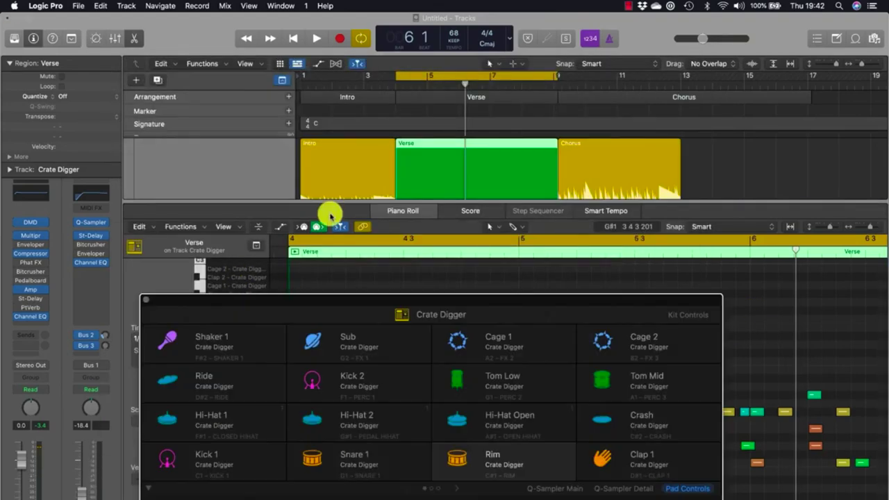
left_click_drag(327, 185, 296, 452)
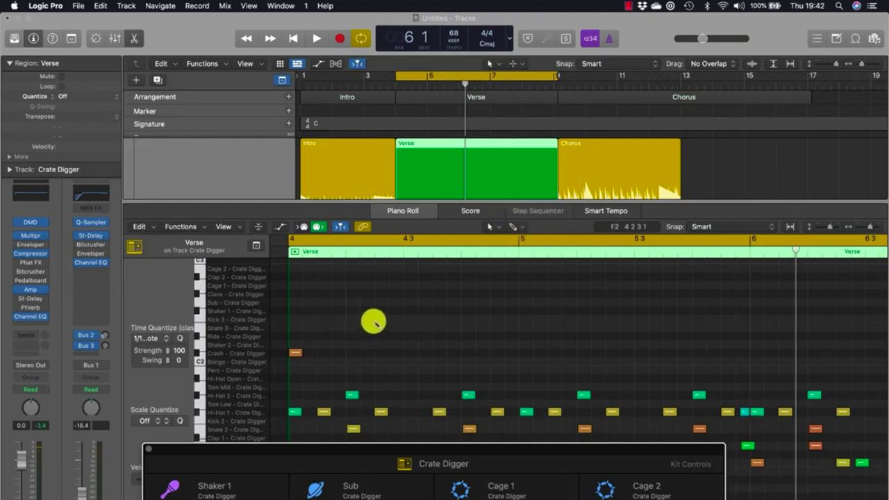
left_click(351, 320)
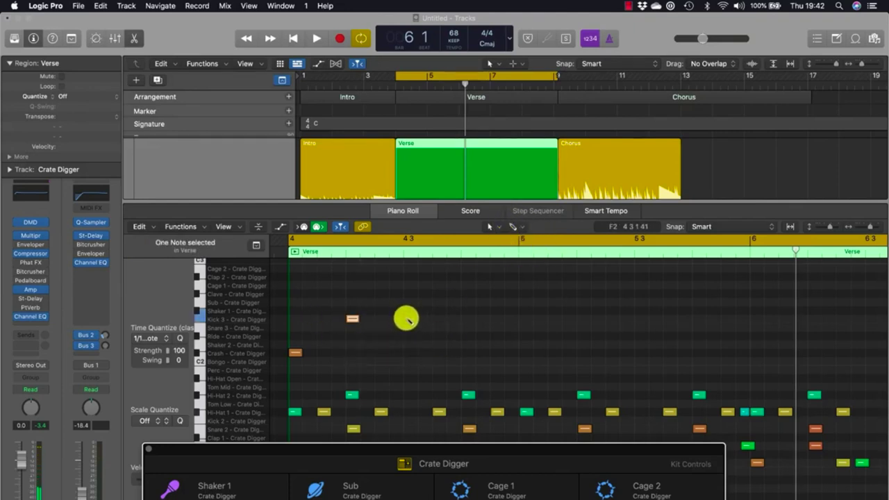
key("space")
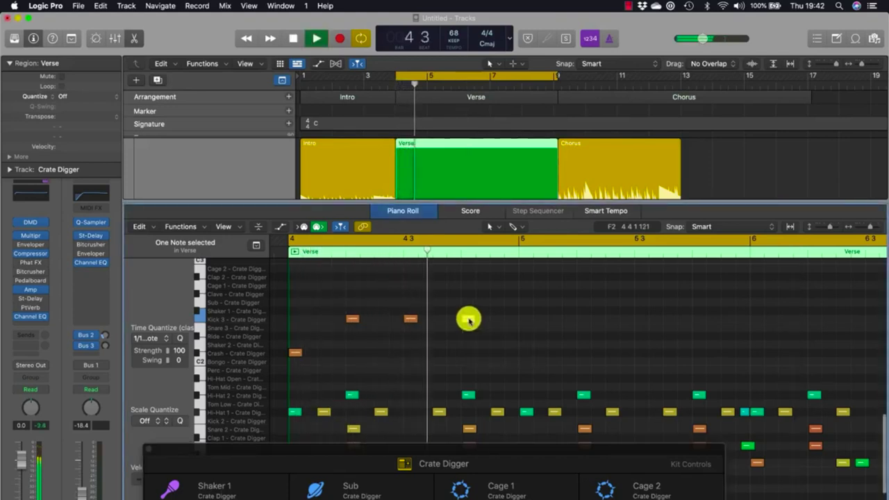
key("space")
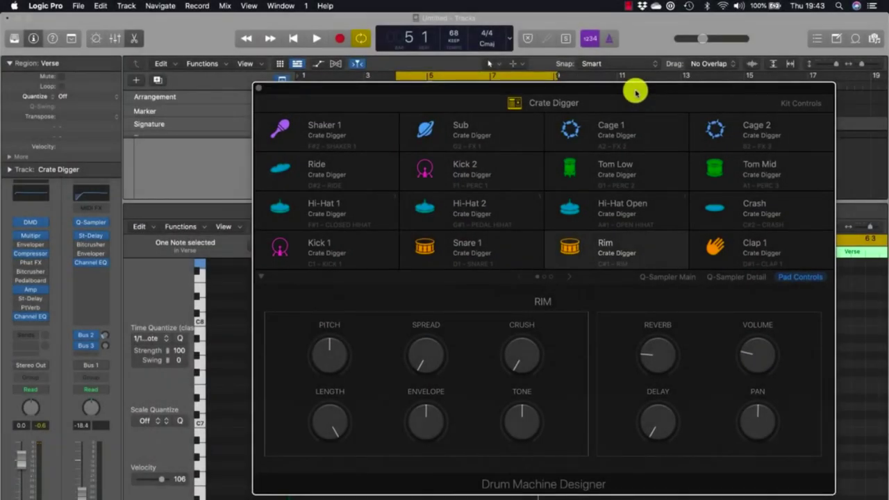
Select the Kick 1 pad and solo it during playback, comparing it once with the full kit
left_click(353, 245)
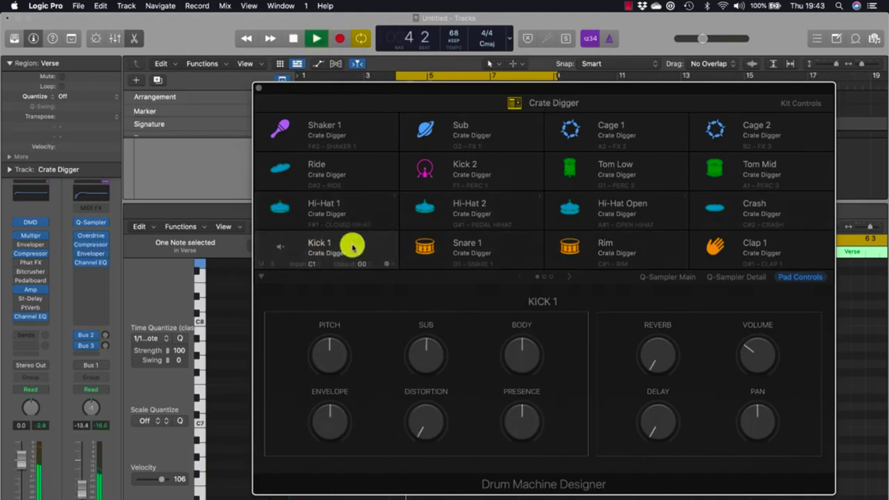
left_click(272, 264)
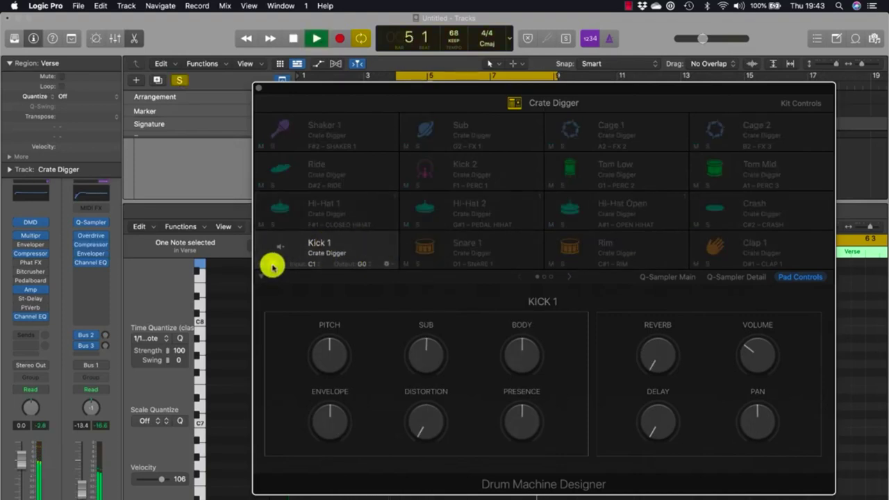
left_click(271, 264)
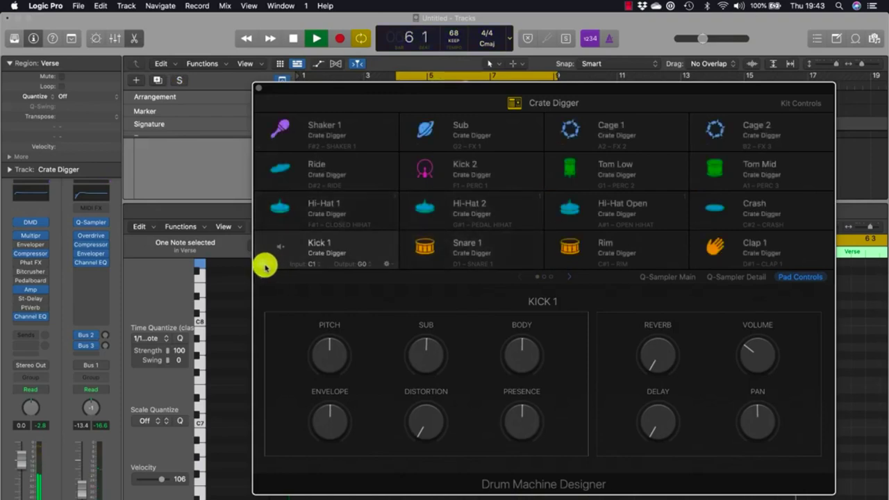
left_click(272, 264)
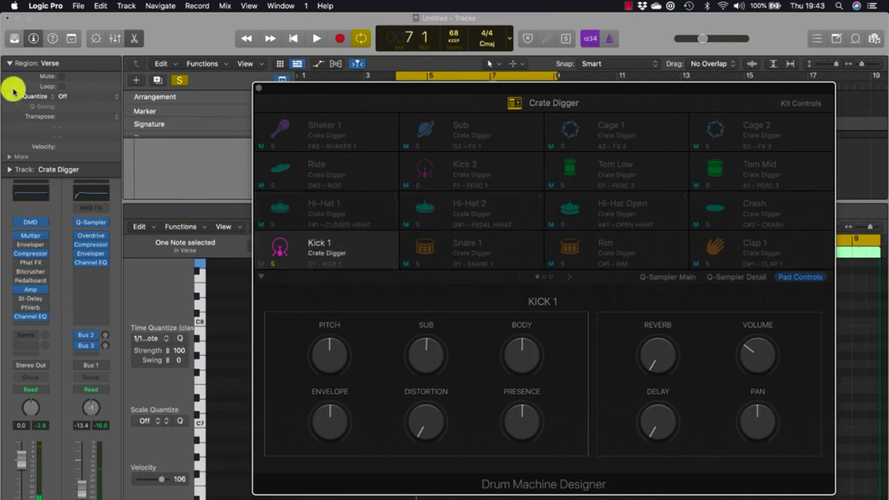
Open the Library beside Drum Machine Designer and look through the Kicks sounds available for the Kick 1 pad
left_click(14, 38)
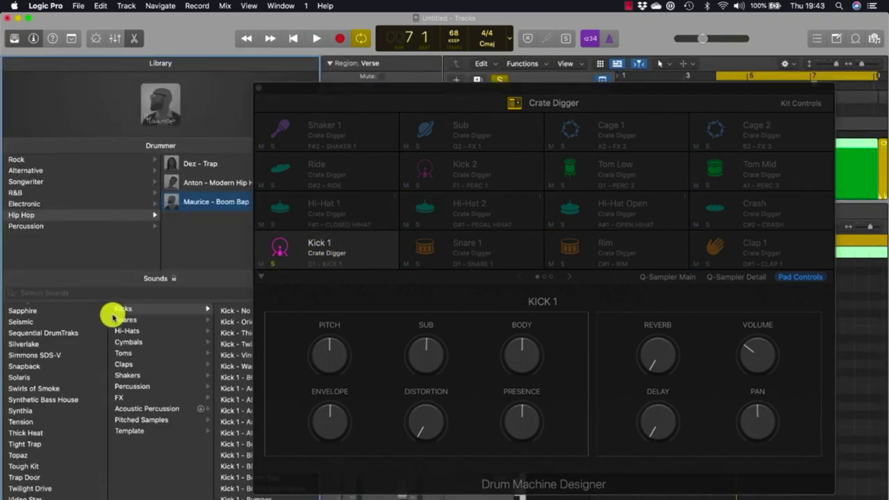
left_click_drag(367, 89, 490, 79)
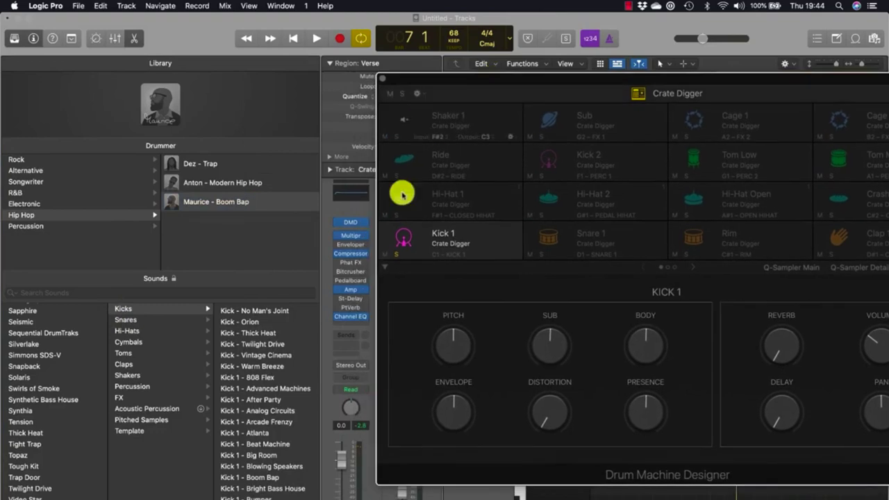
scroll(254, 387, "down", 10)
scroll(254, 386, "up", 15)
scroll(265, 395, "down", 15)
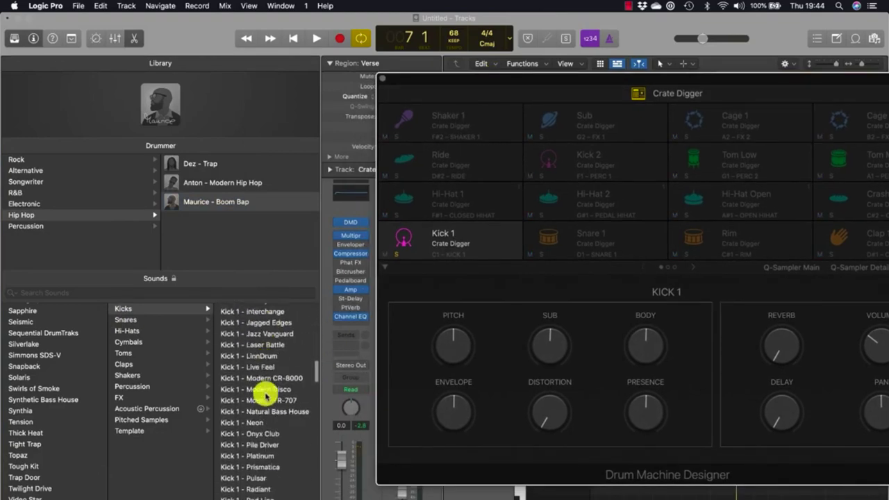
scroll(265, 396, "down", 10)
scroll(265, 396, "up", 20)
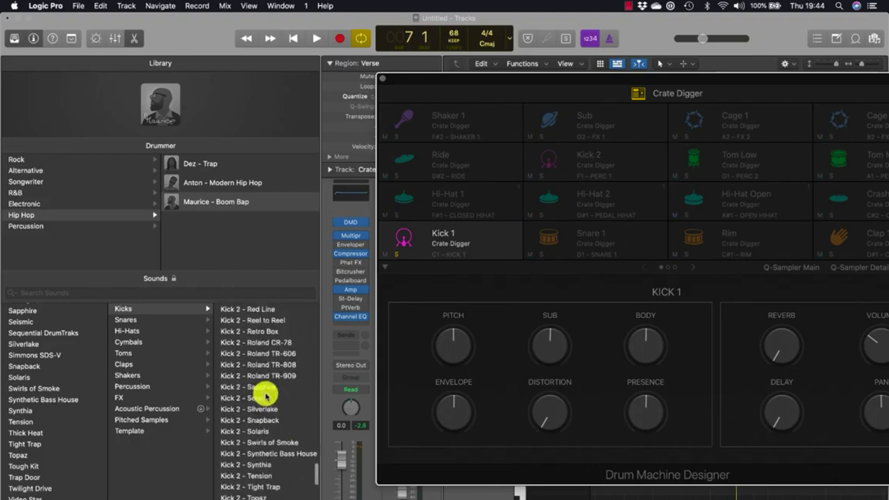
mouse_move(464, 232)
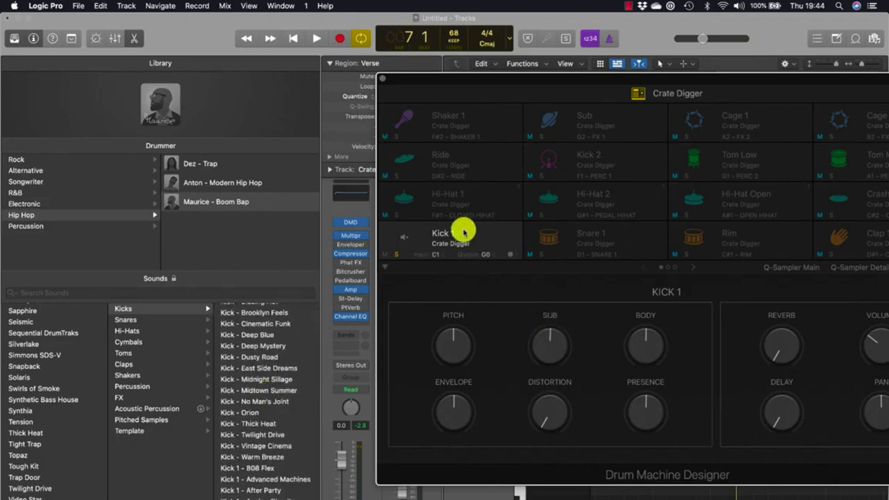
Audition Autumn Leaves and Blazing Hot on the soloed kick pad during playback, and load Kick - Brooklyn Feels
scroll(292, 368, "up", 3)
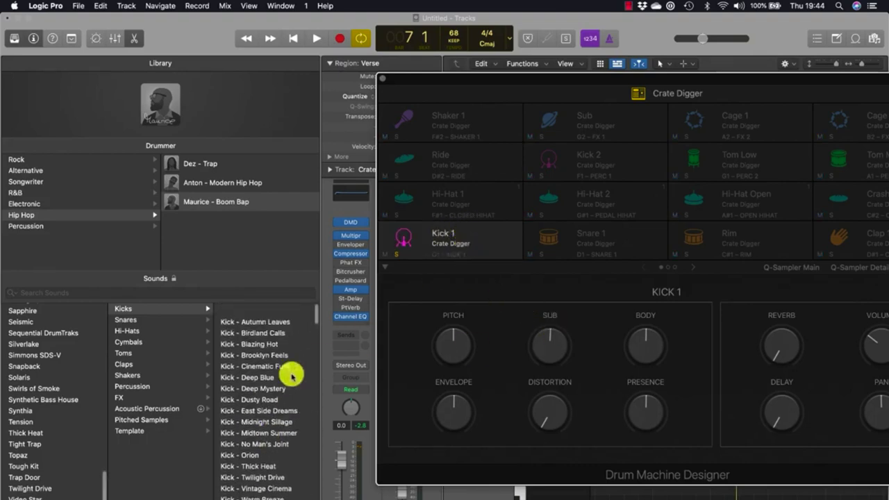
key("space")
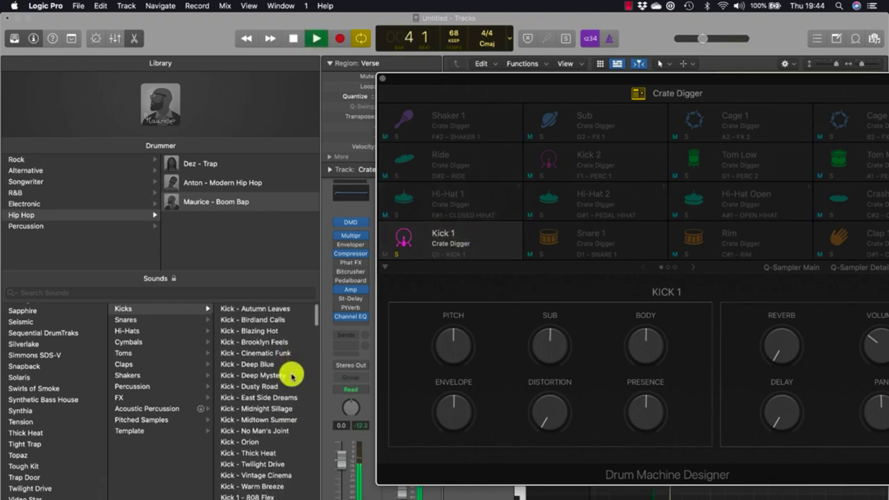
left_click(252, 309)
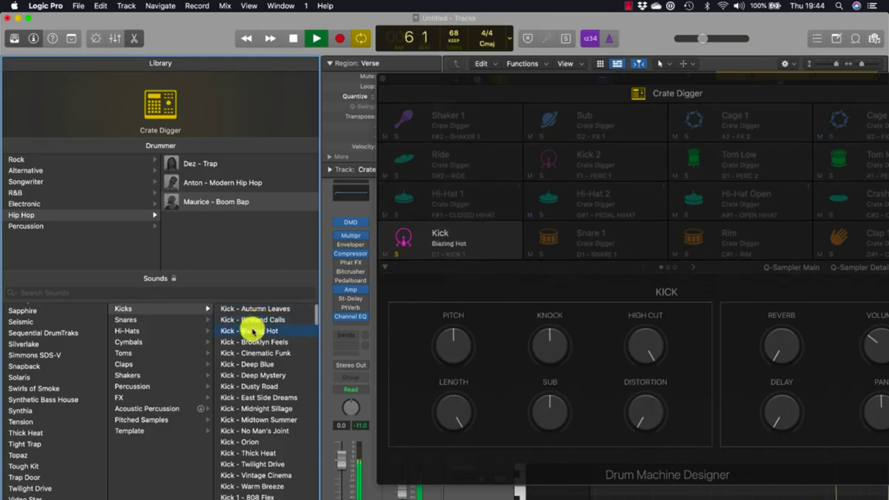
left_click(253, 341)
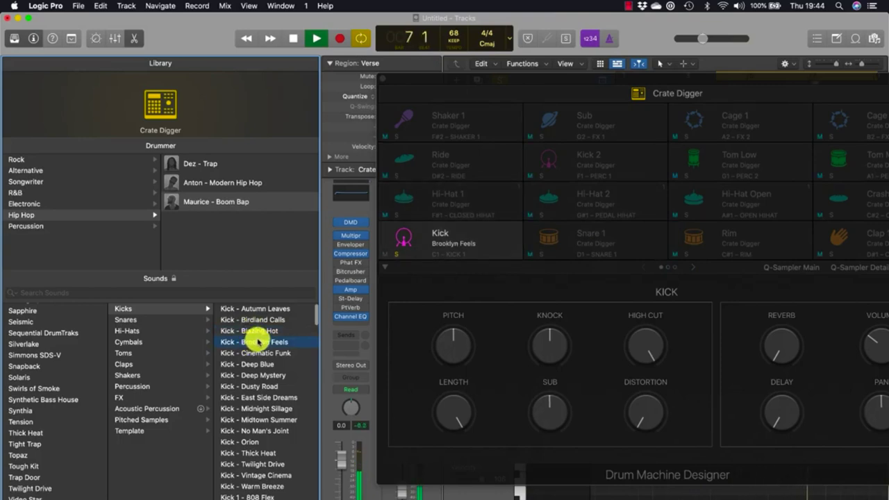
key("space")
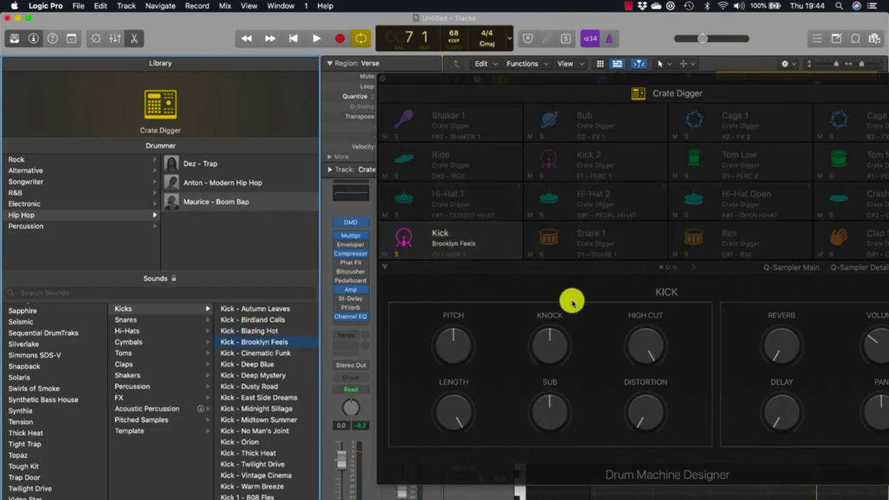
Raise the Brooklyn Feels kick's Distortion to about three-quarters and lower its Pitch slightly while the verse plays
mouse_move(453, 232)
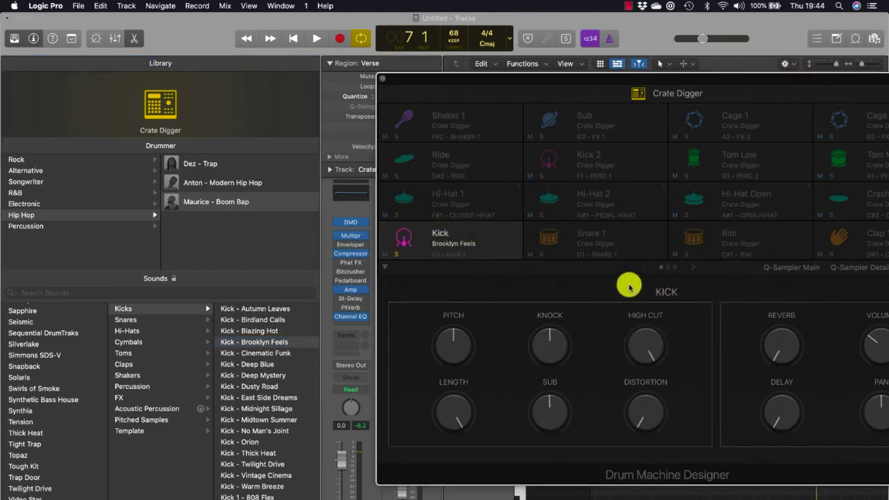
key("space")
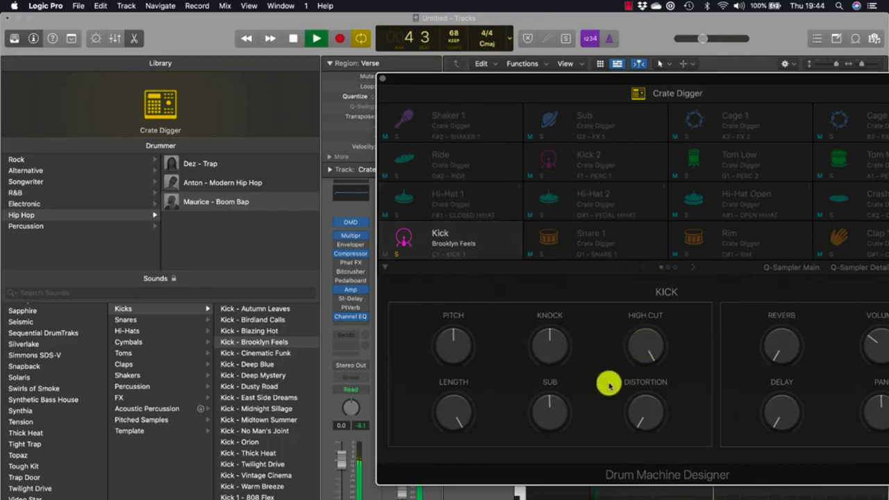
left_click_drag(640, 411, 633, 389)
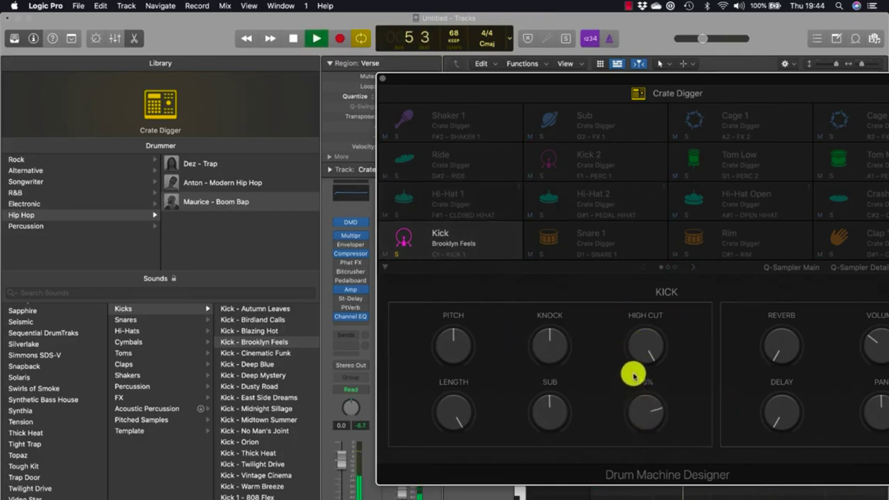
mouse_move(462, 353)
left_mouse_down()
mouse_move(462, 379)
mouse_move(457, 356)
left_mouse_up()
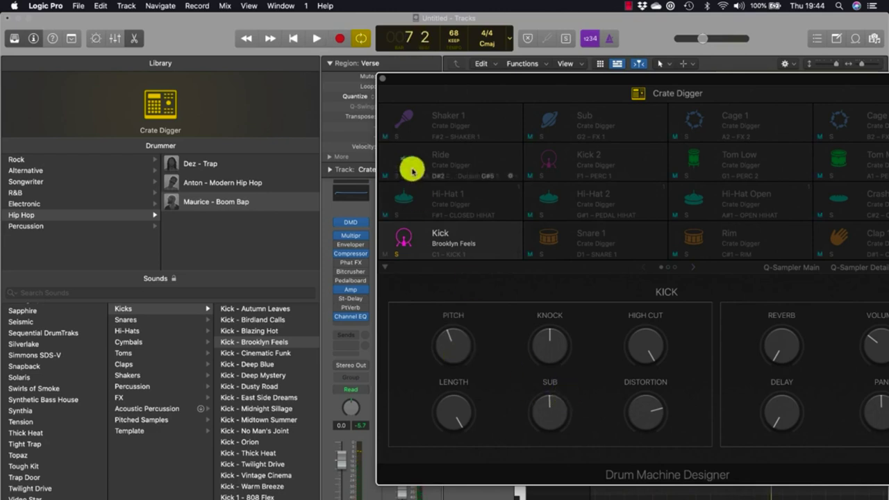
Switch the solo from the kick to the Snare 1 pad and load the Snare 1 - 808 Flex sound on it during playback
key("space")
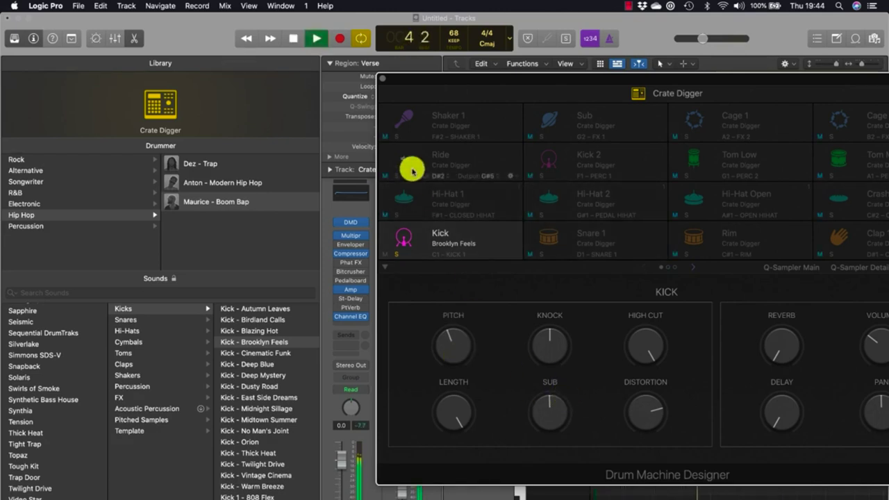
left_click(600, 238)
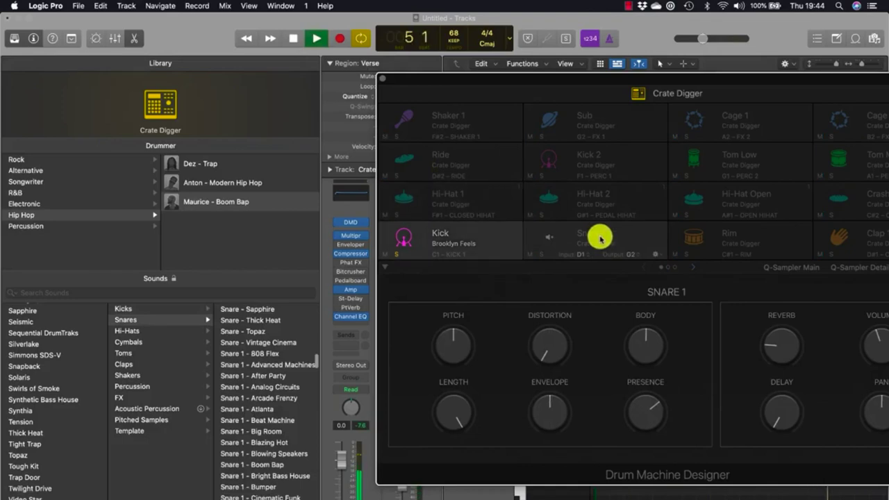
left_click(542, 255)
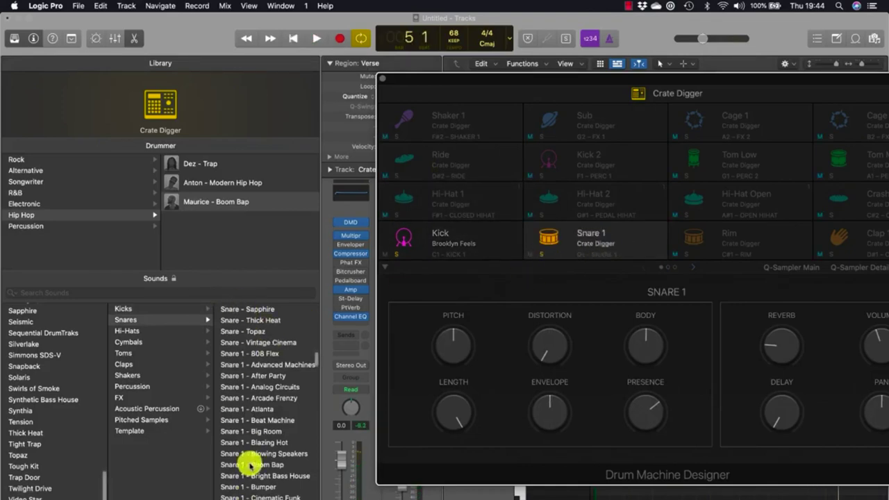
key("space")
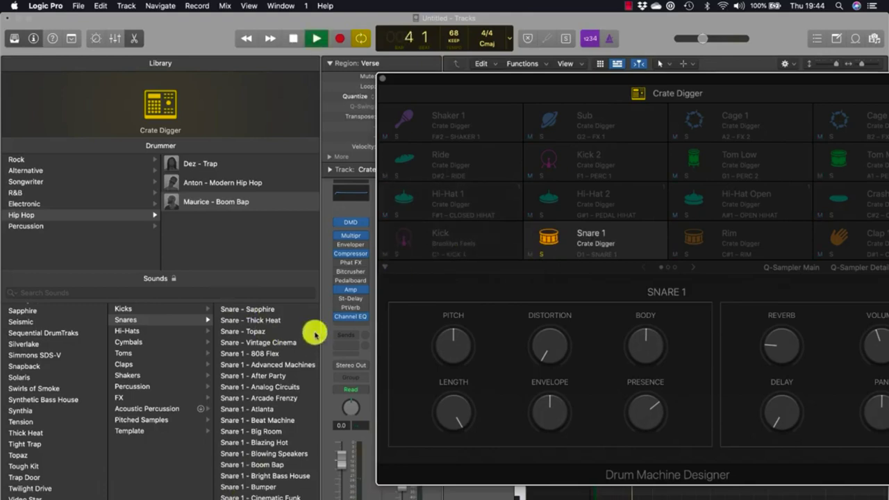
left_click(270, 333)
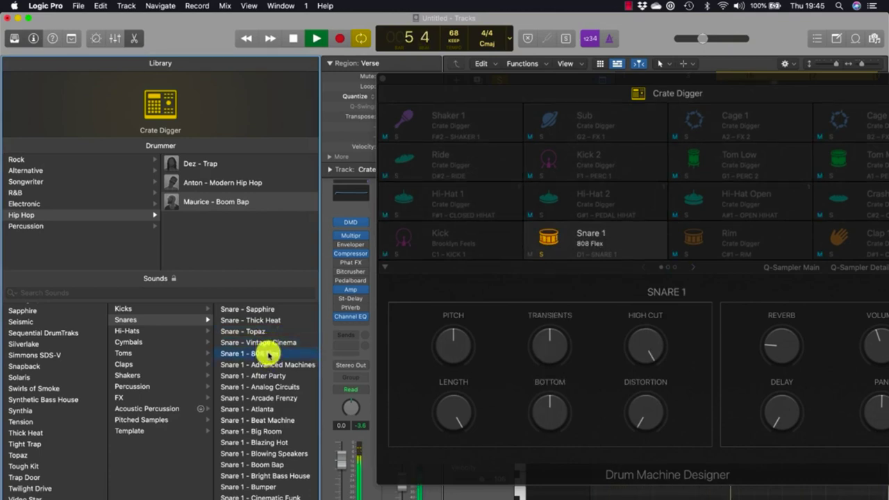
Select the whole Crate Digger kit to show its kit controls, and reposition the Drum Machine Designer window so all of them are visible
left_click(640, 94)
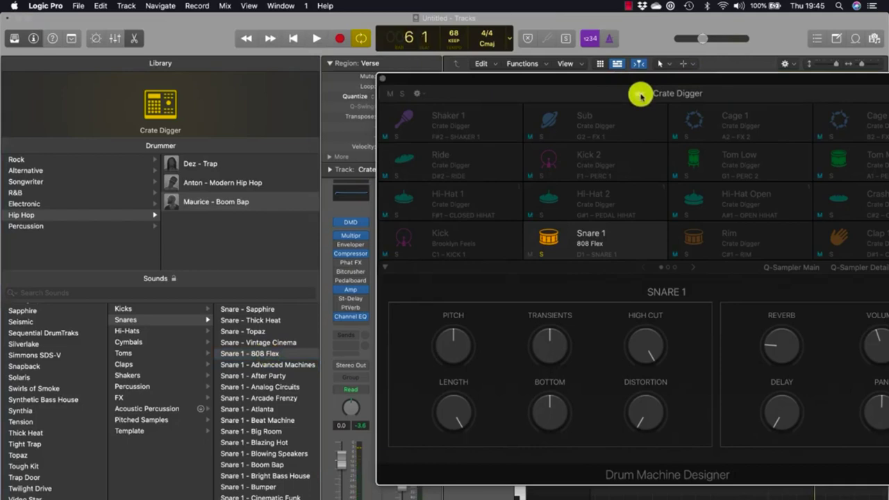
left_click(649, 94)
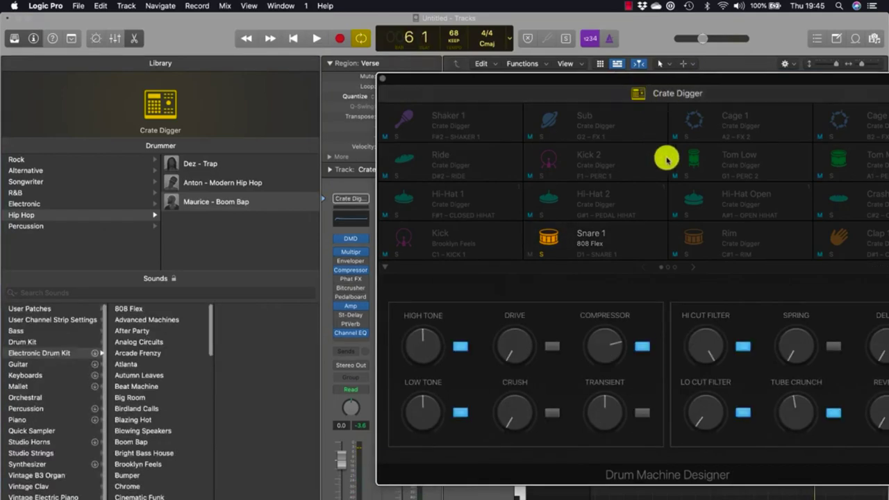
left_click_drag(674, 82, 545, 66)
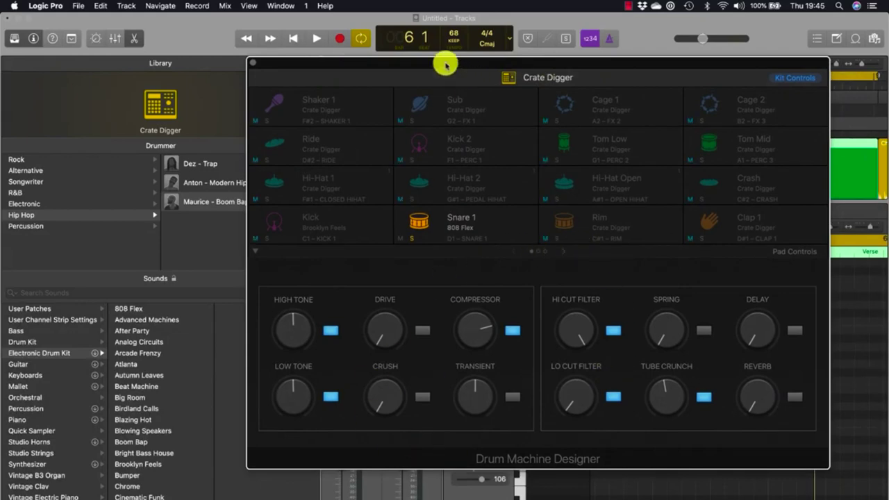
left_click_drag(446, 64, 690, 60)
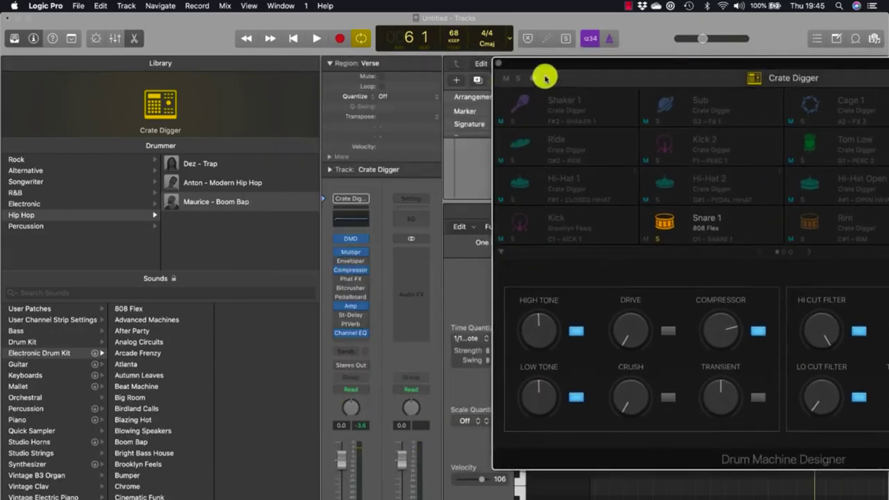
left_click_drag(567, 64, 298, 88)
Play the verse and raise the kit's Drive to about 85% and its Compressor to 100%
key("space")
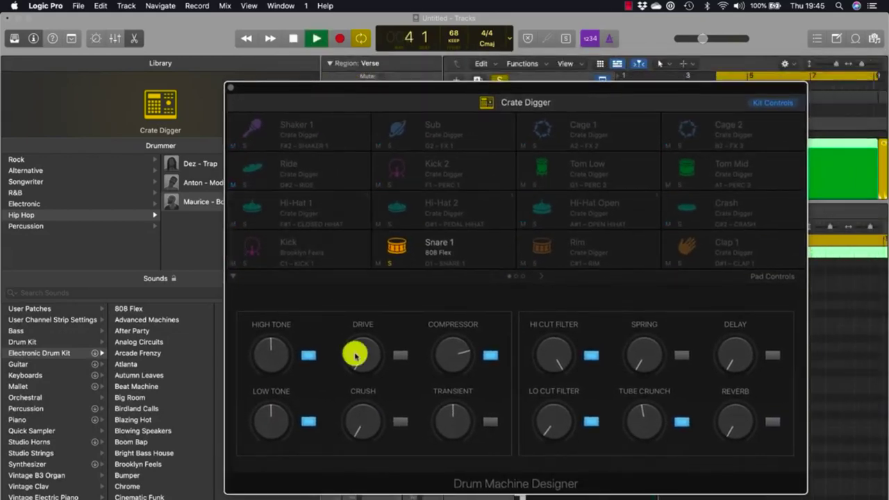
left_click_drag(371, 356, 351, 272)
left_click_drag(446, 335, 445, 304)
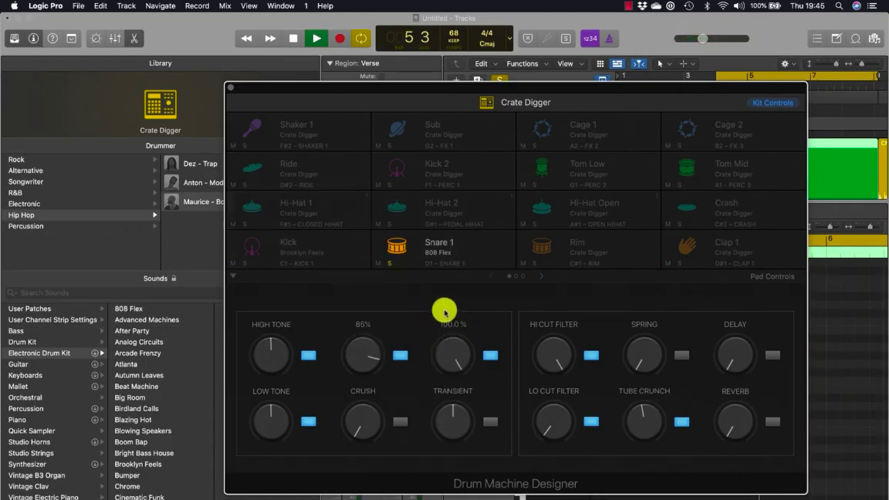